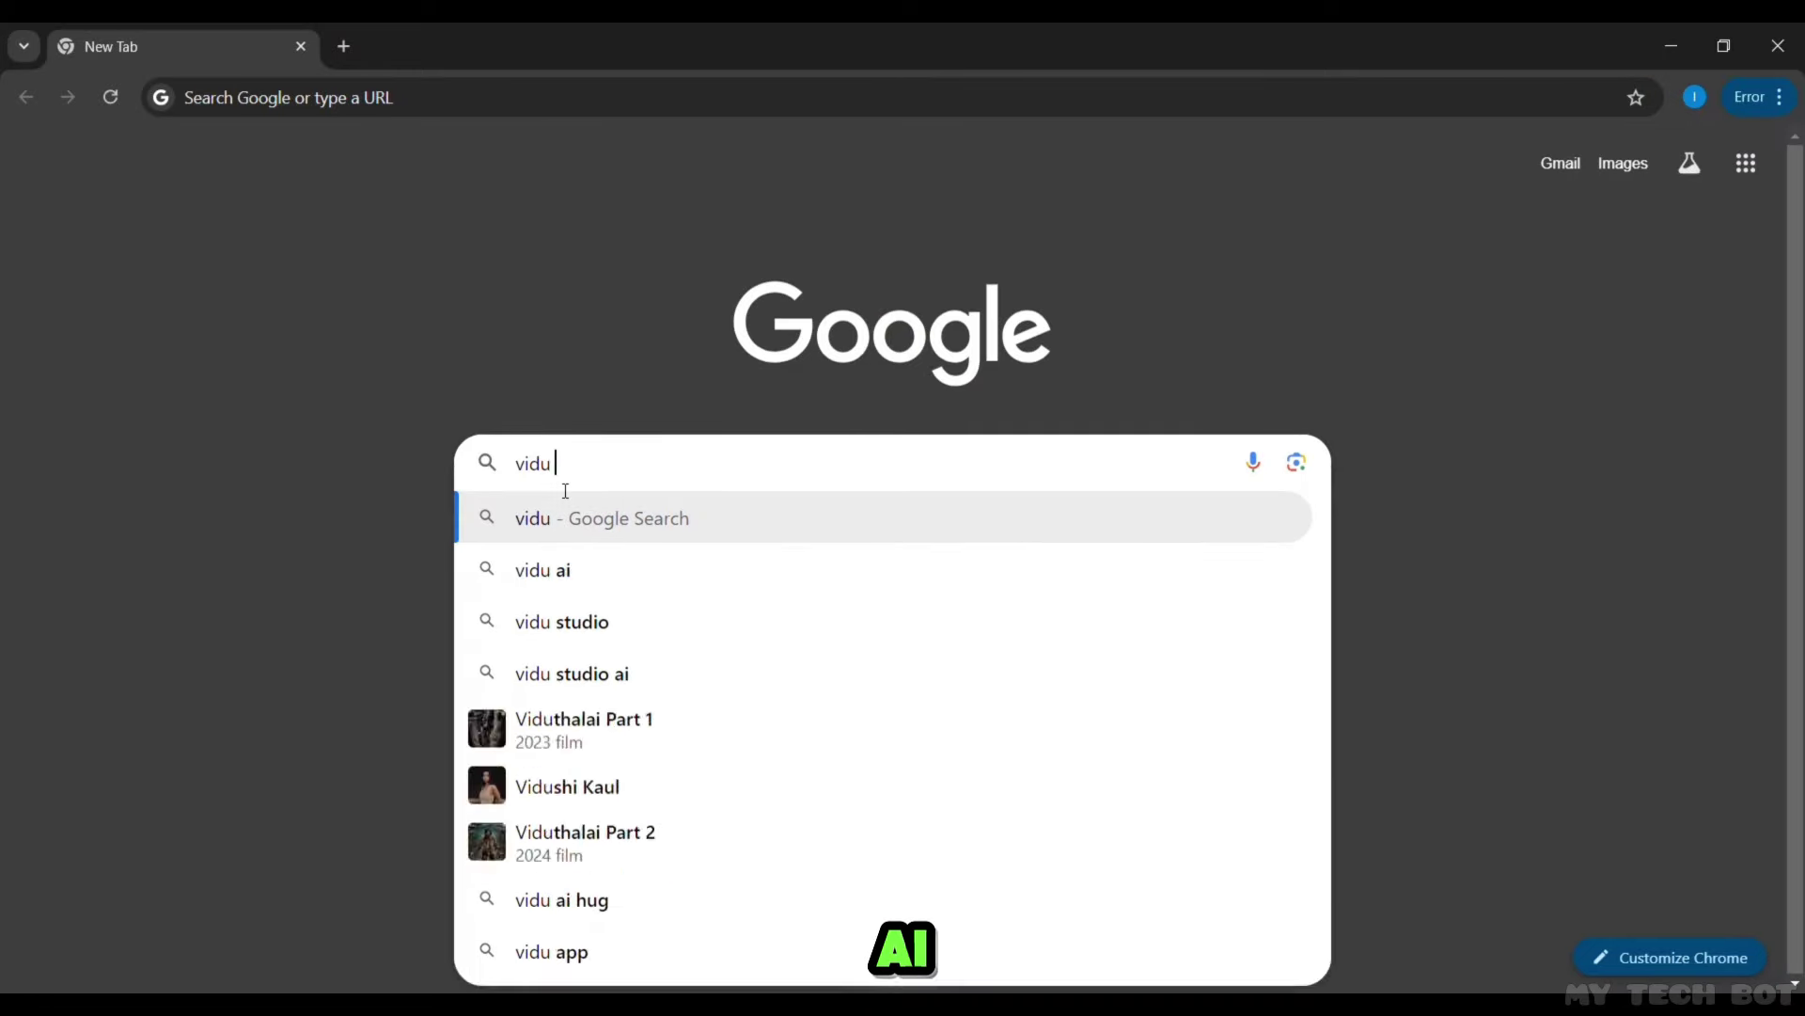
type("ai")
Search Google for 'vidu ai' and open the vidu.studio result.
key("Return")
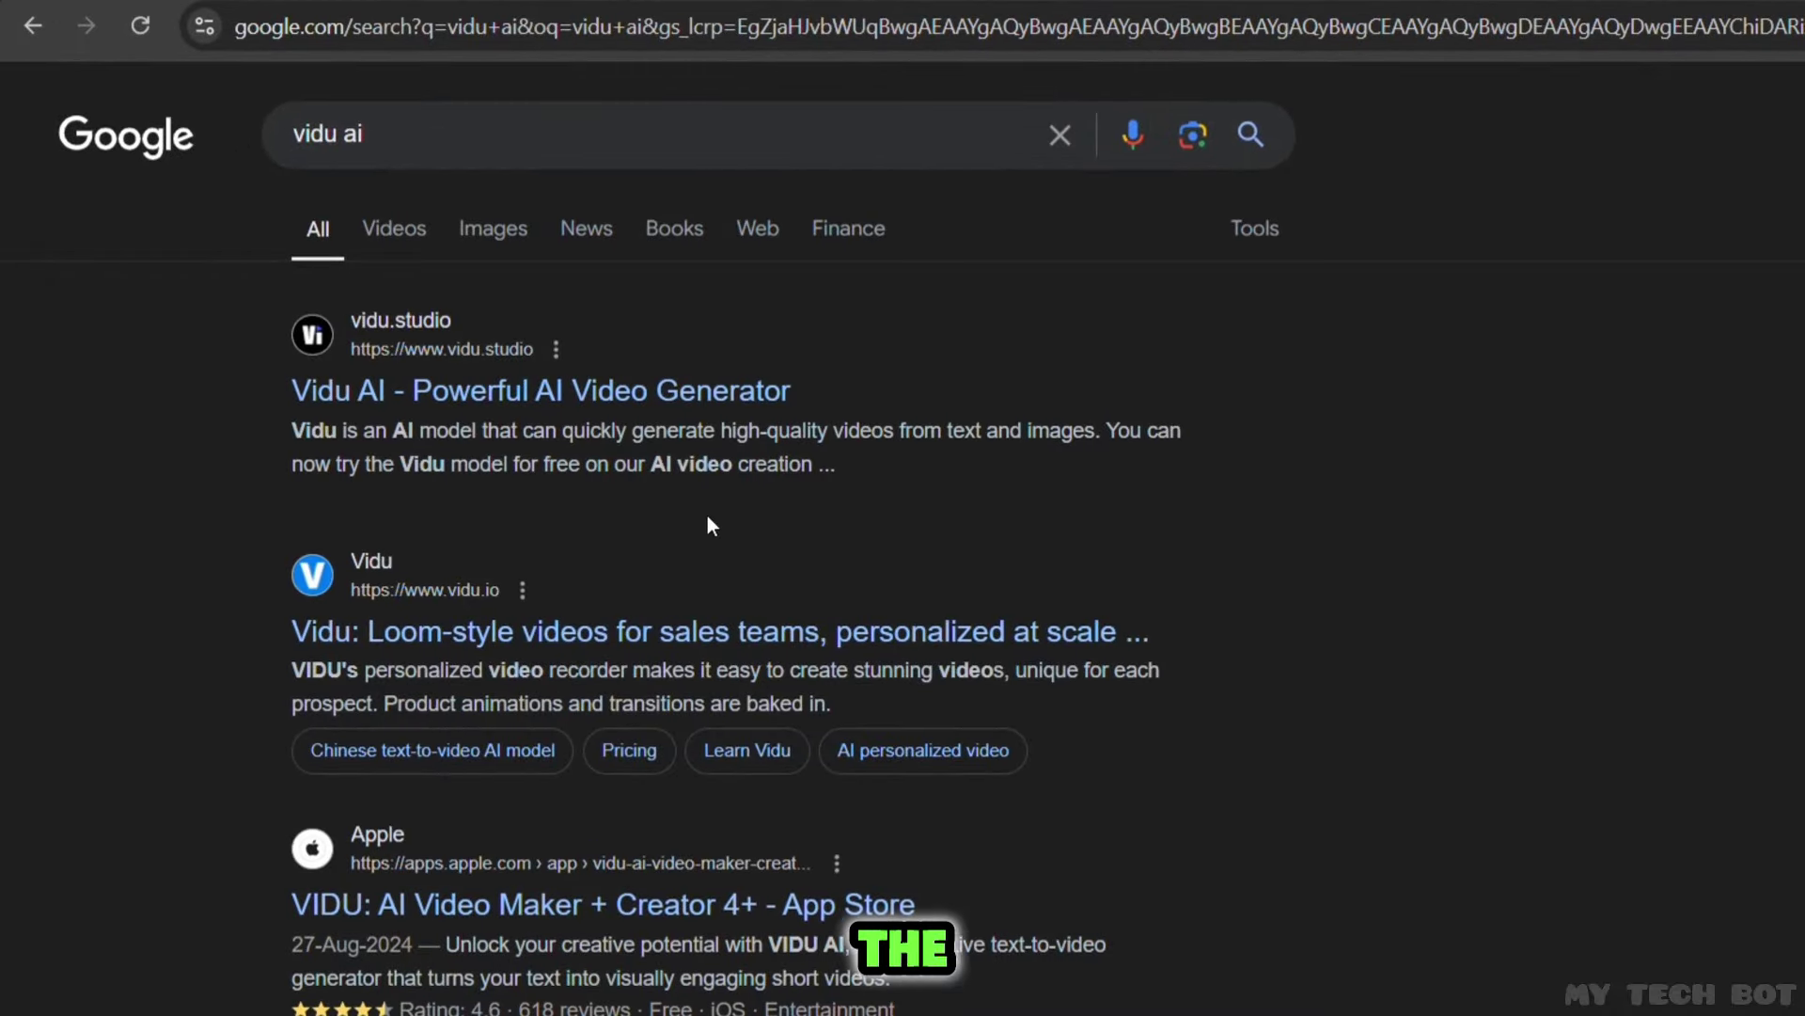
left_click(634, 391)
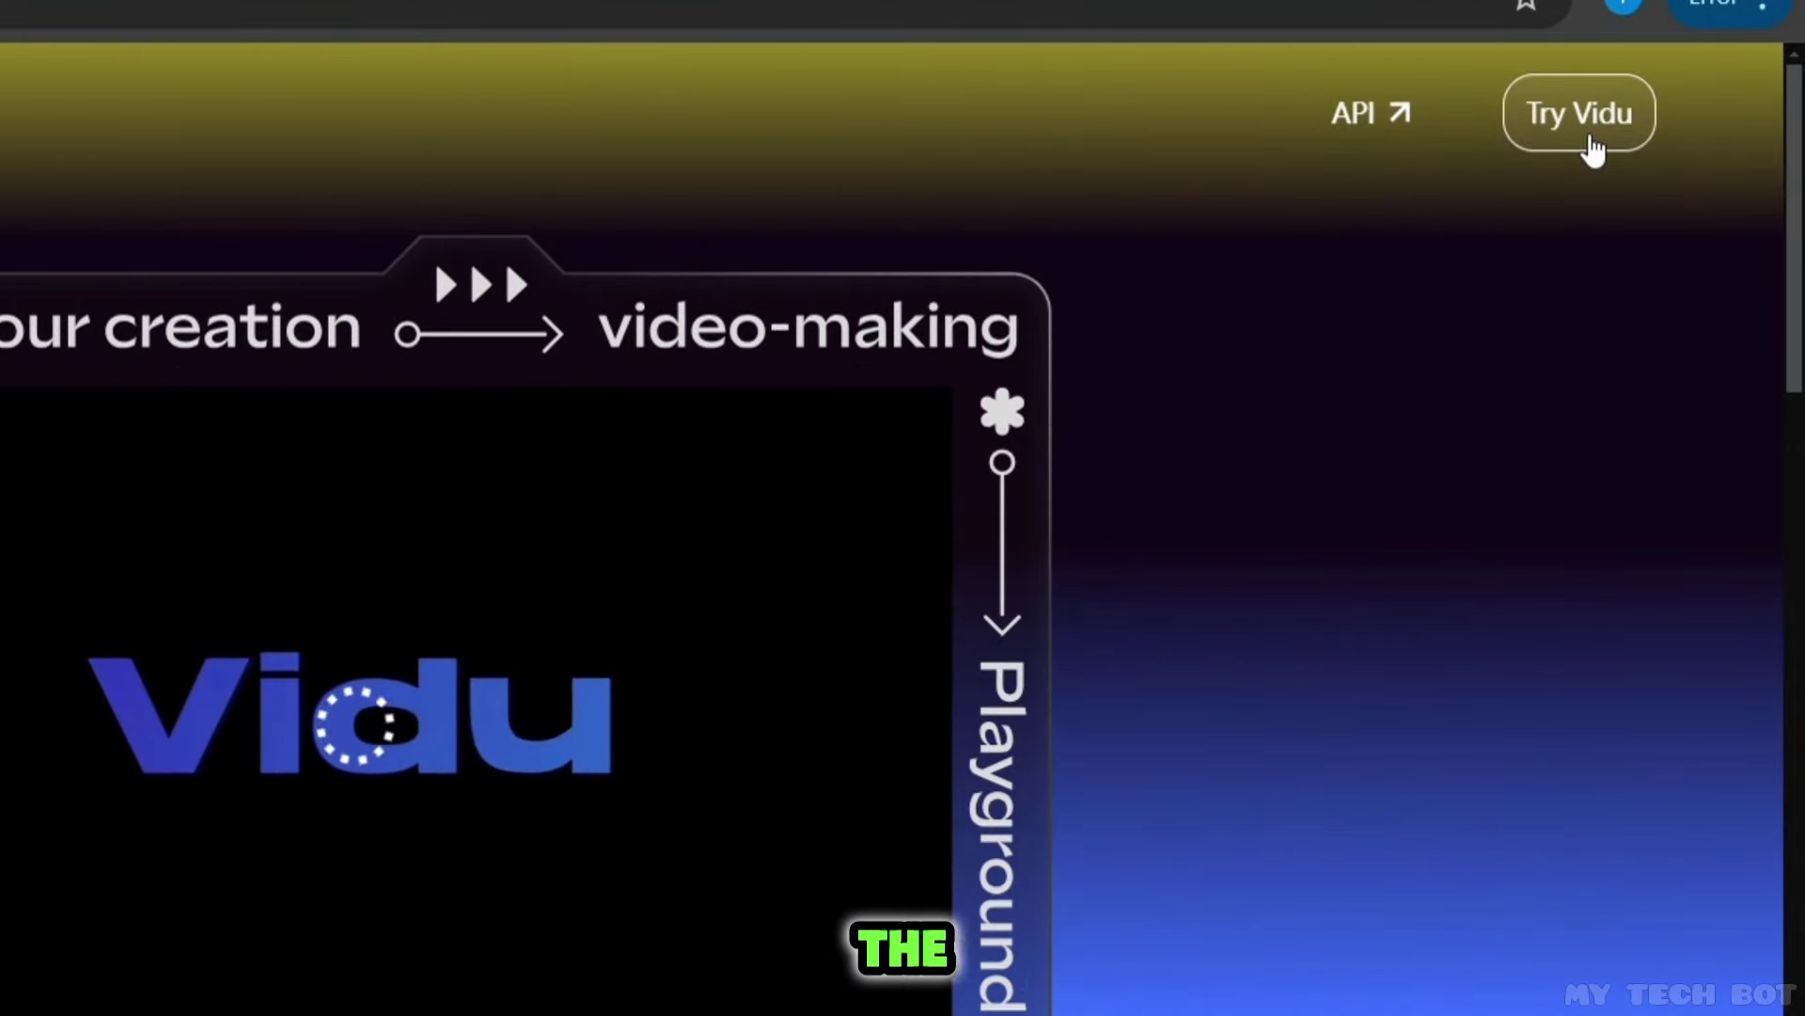
Sign in to Vidu with the existing Google account.
left_click(1591, 151)
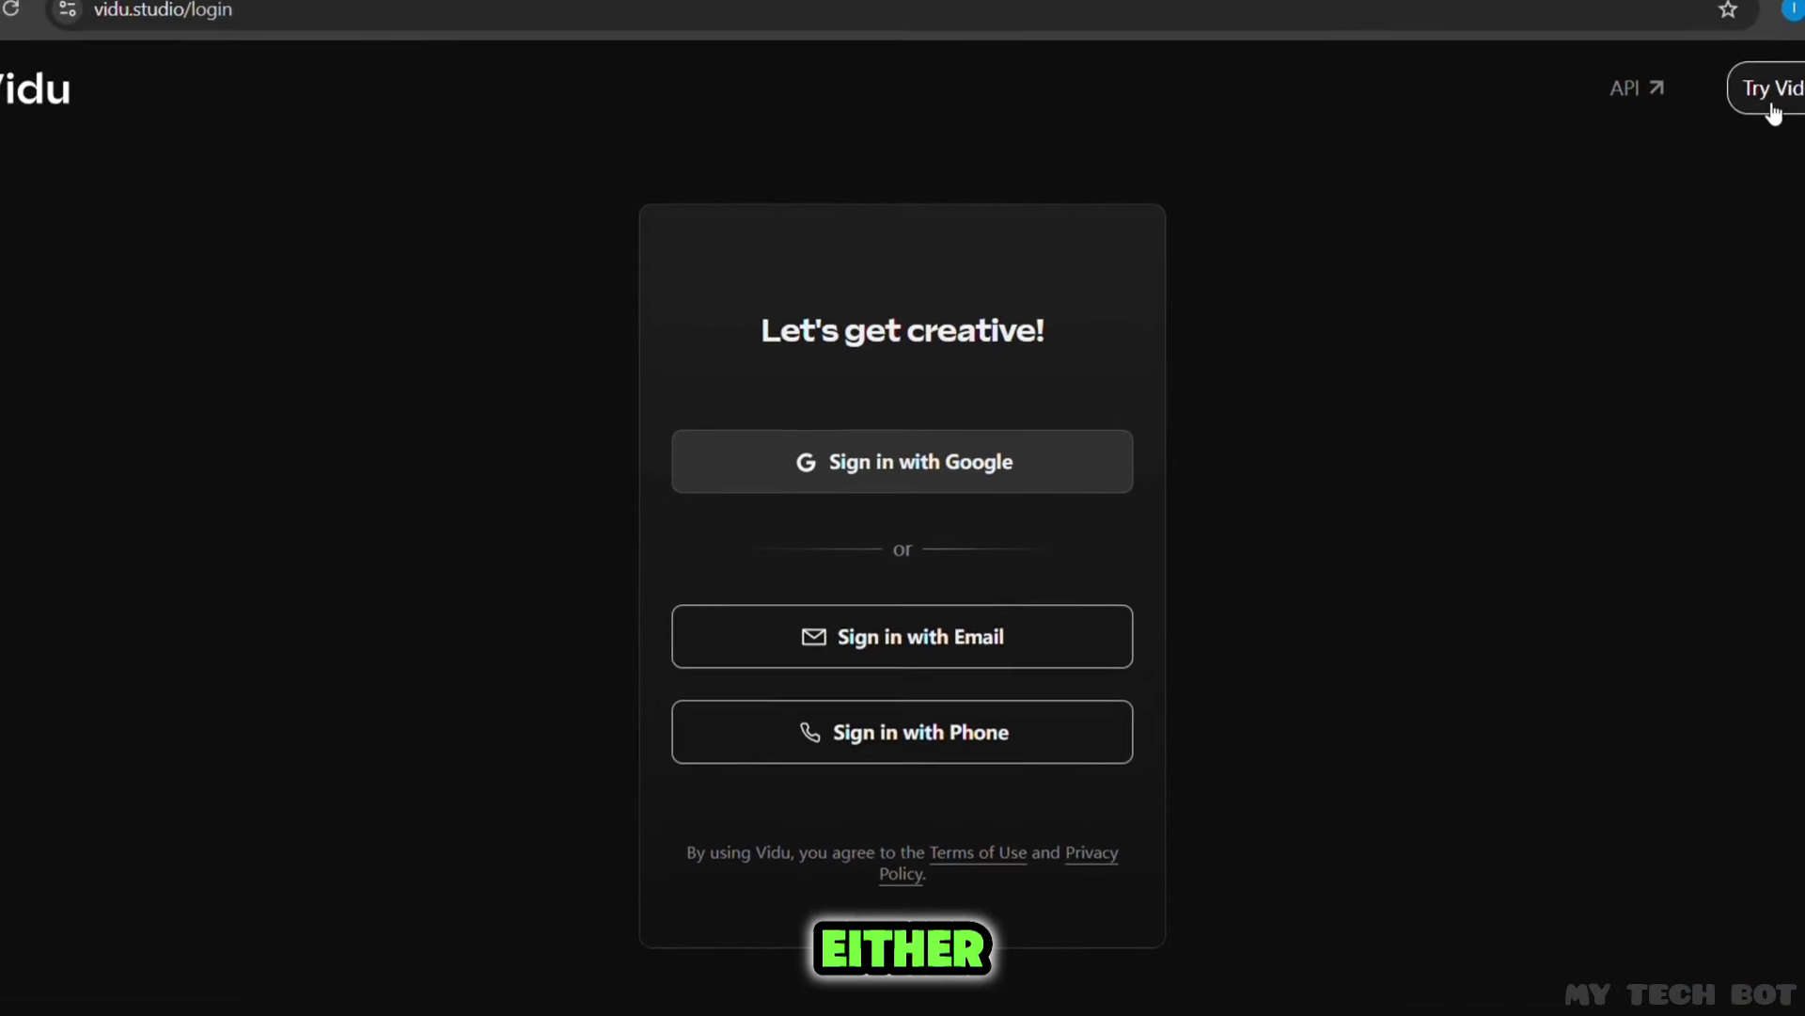
left_click(912, 425)
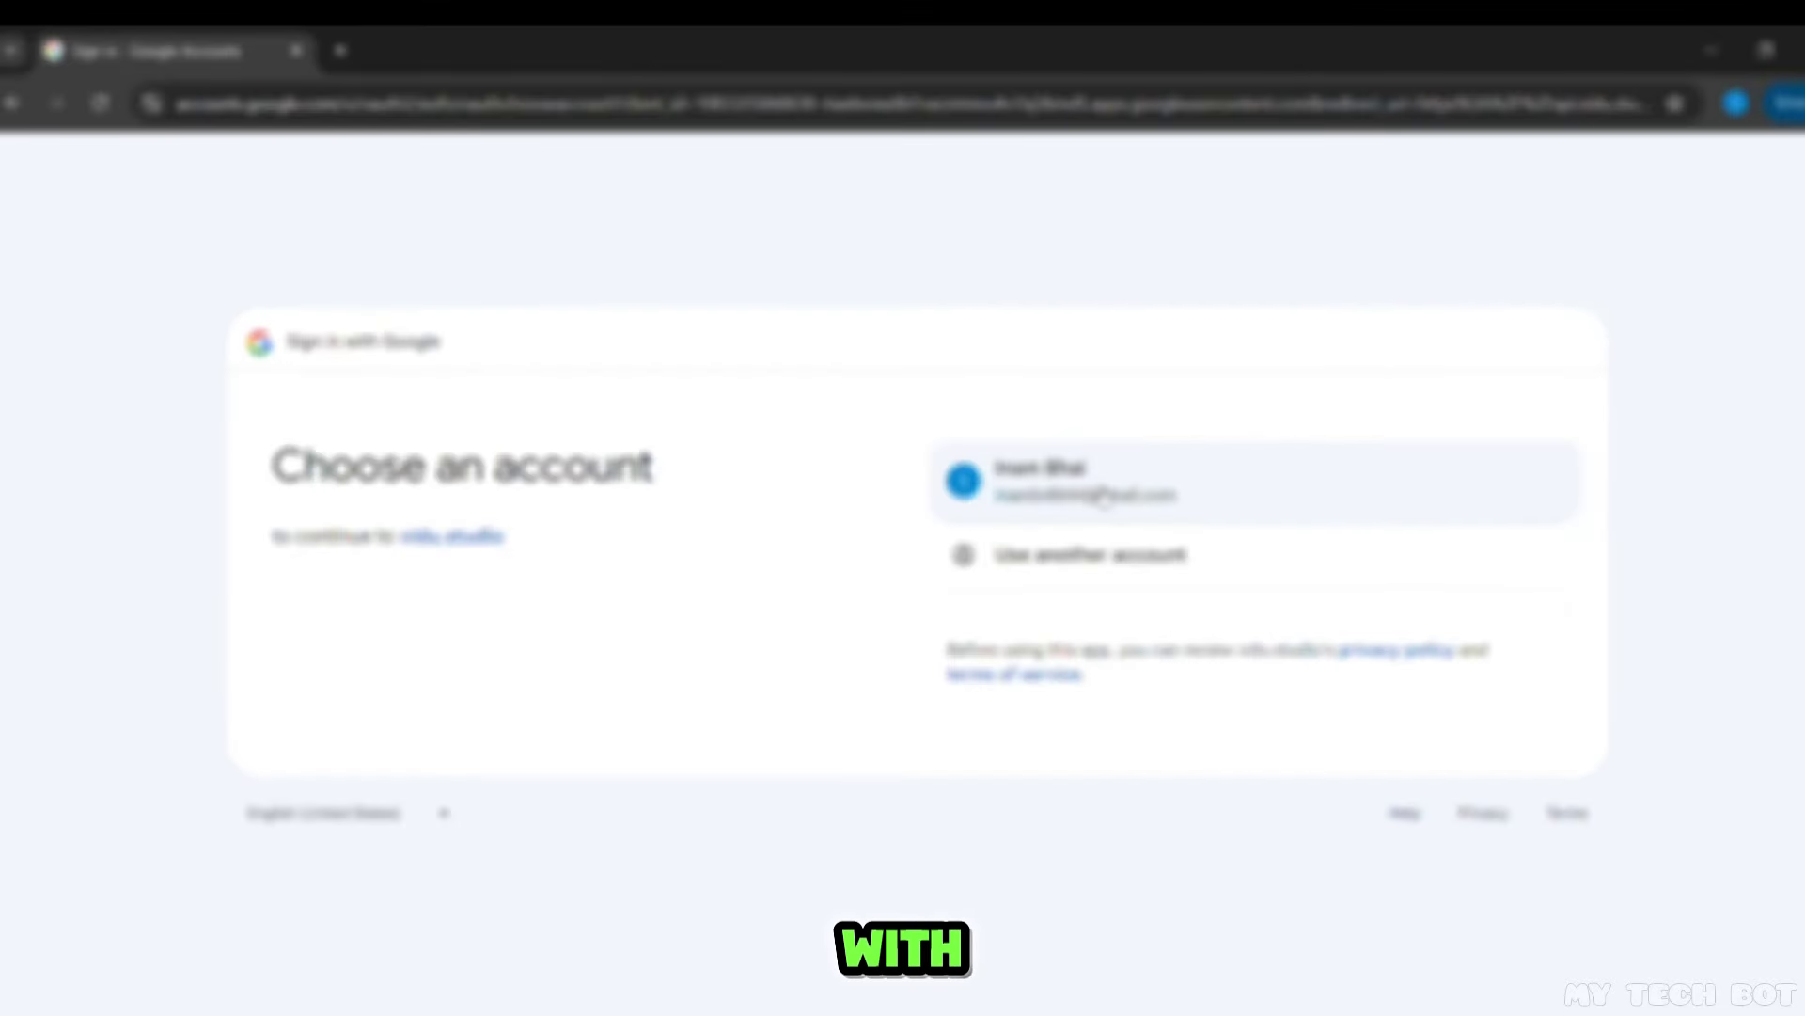
left_click(1102, 497)
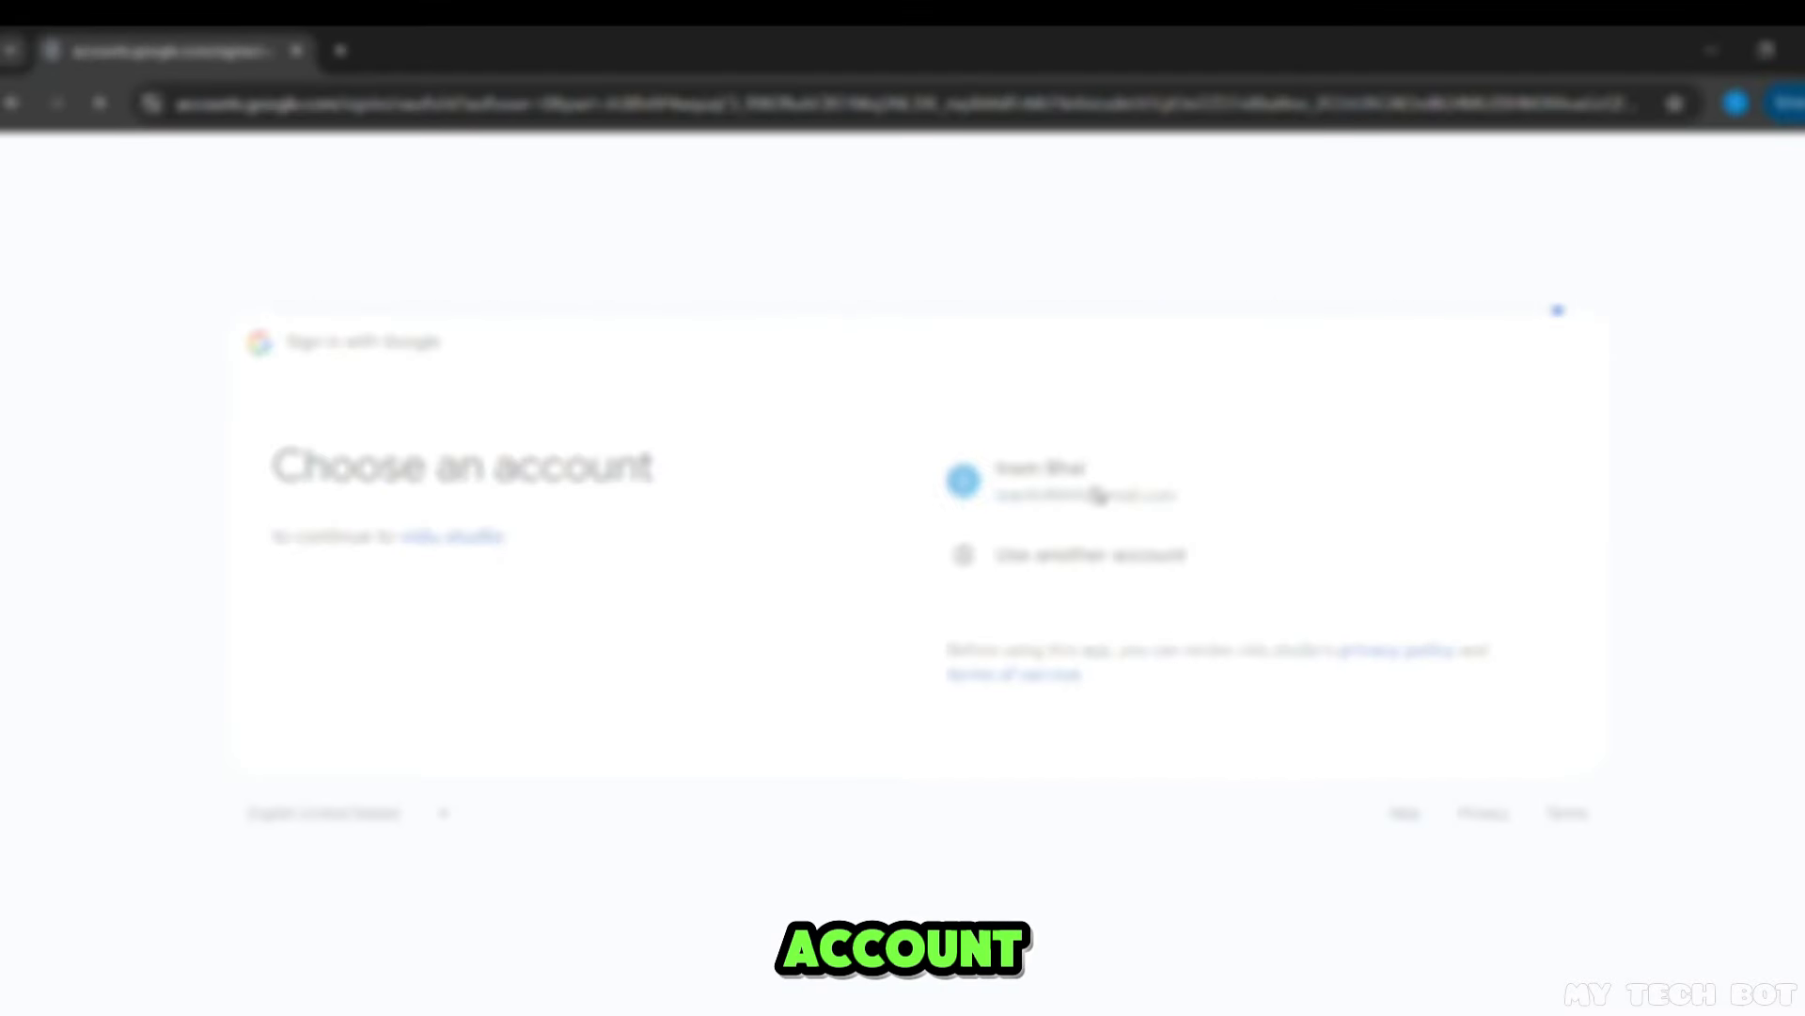
left_click(1280, 704)
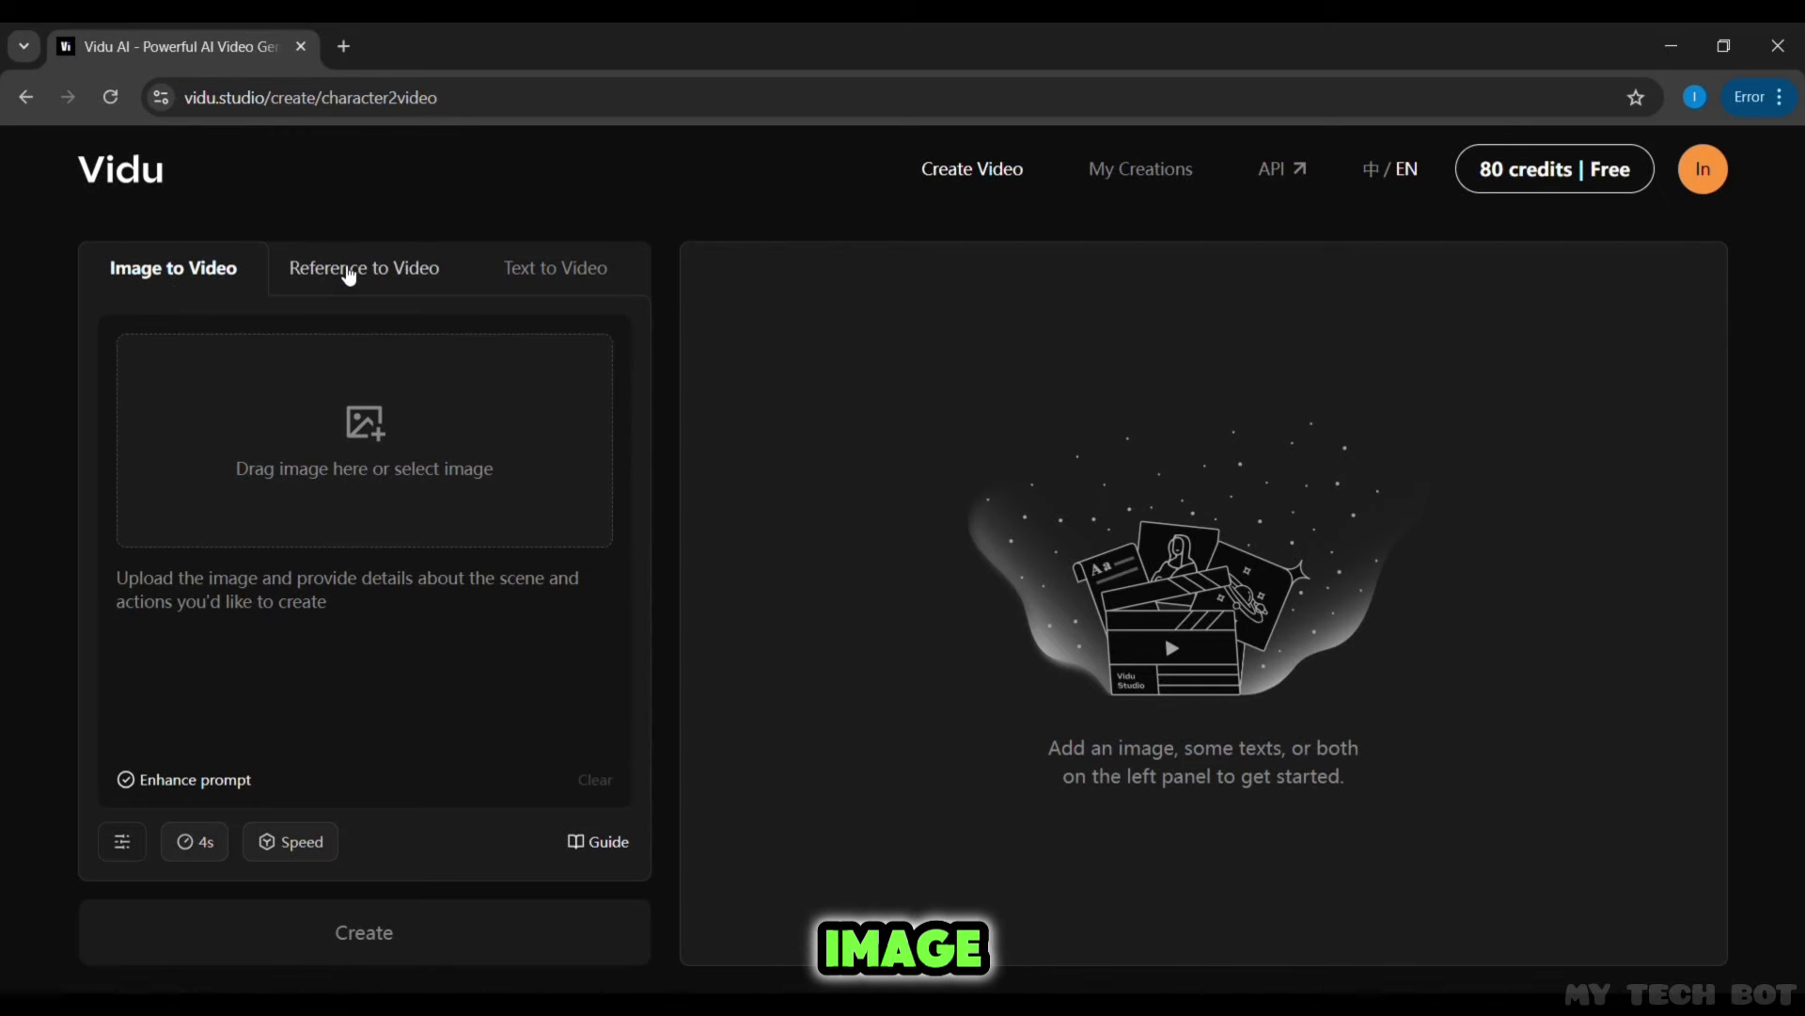
Switch to Text to Video mode with Enhance prompt turned off.
left_click(544, 279)
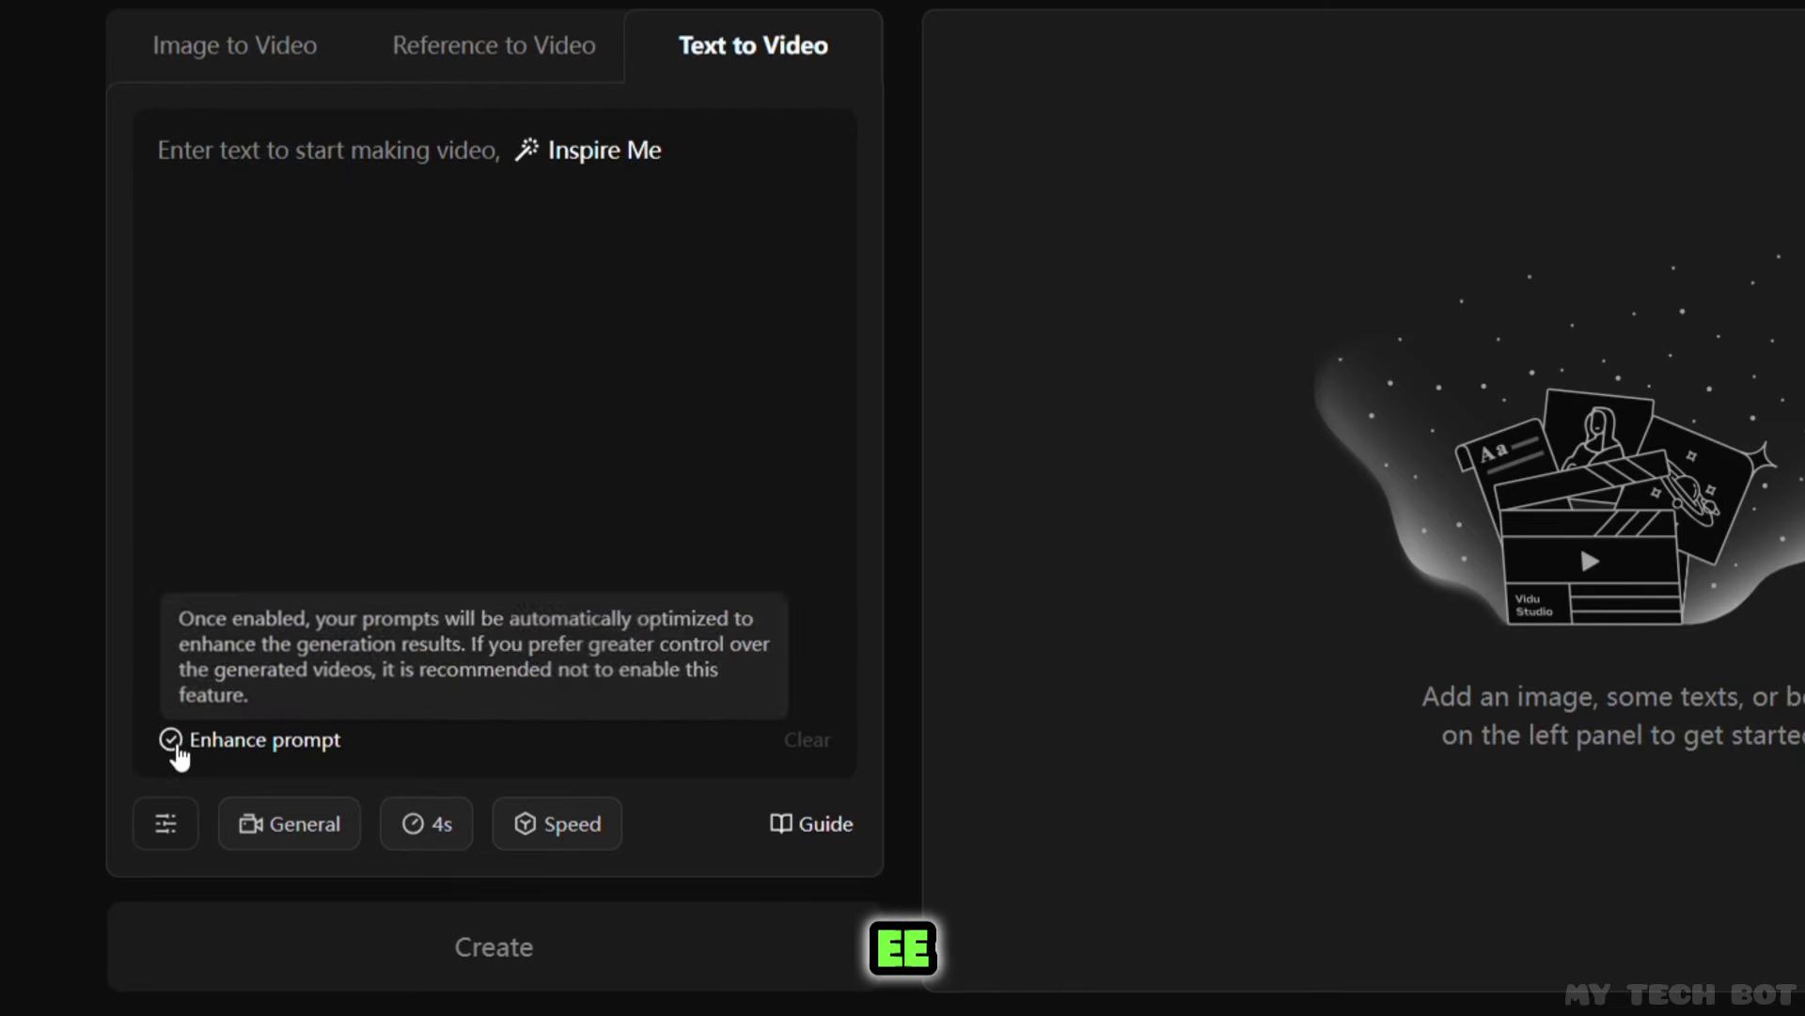
left_click(175, 751)
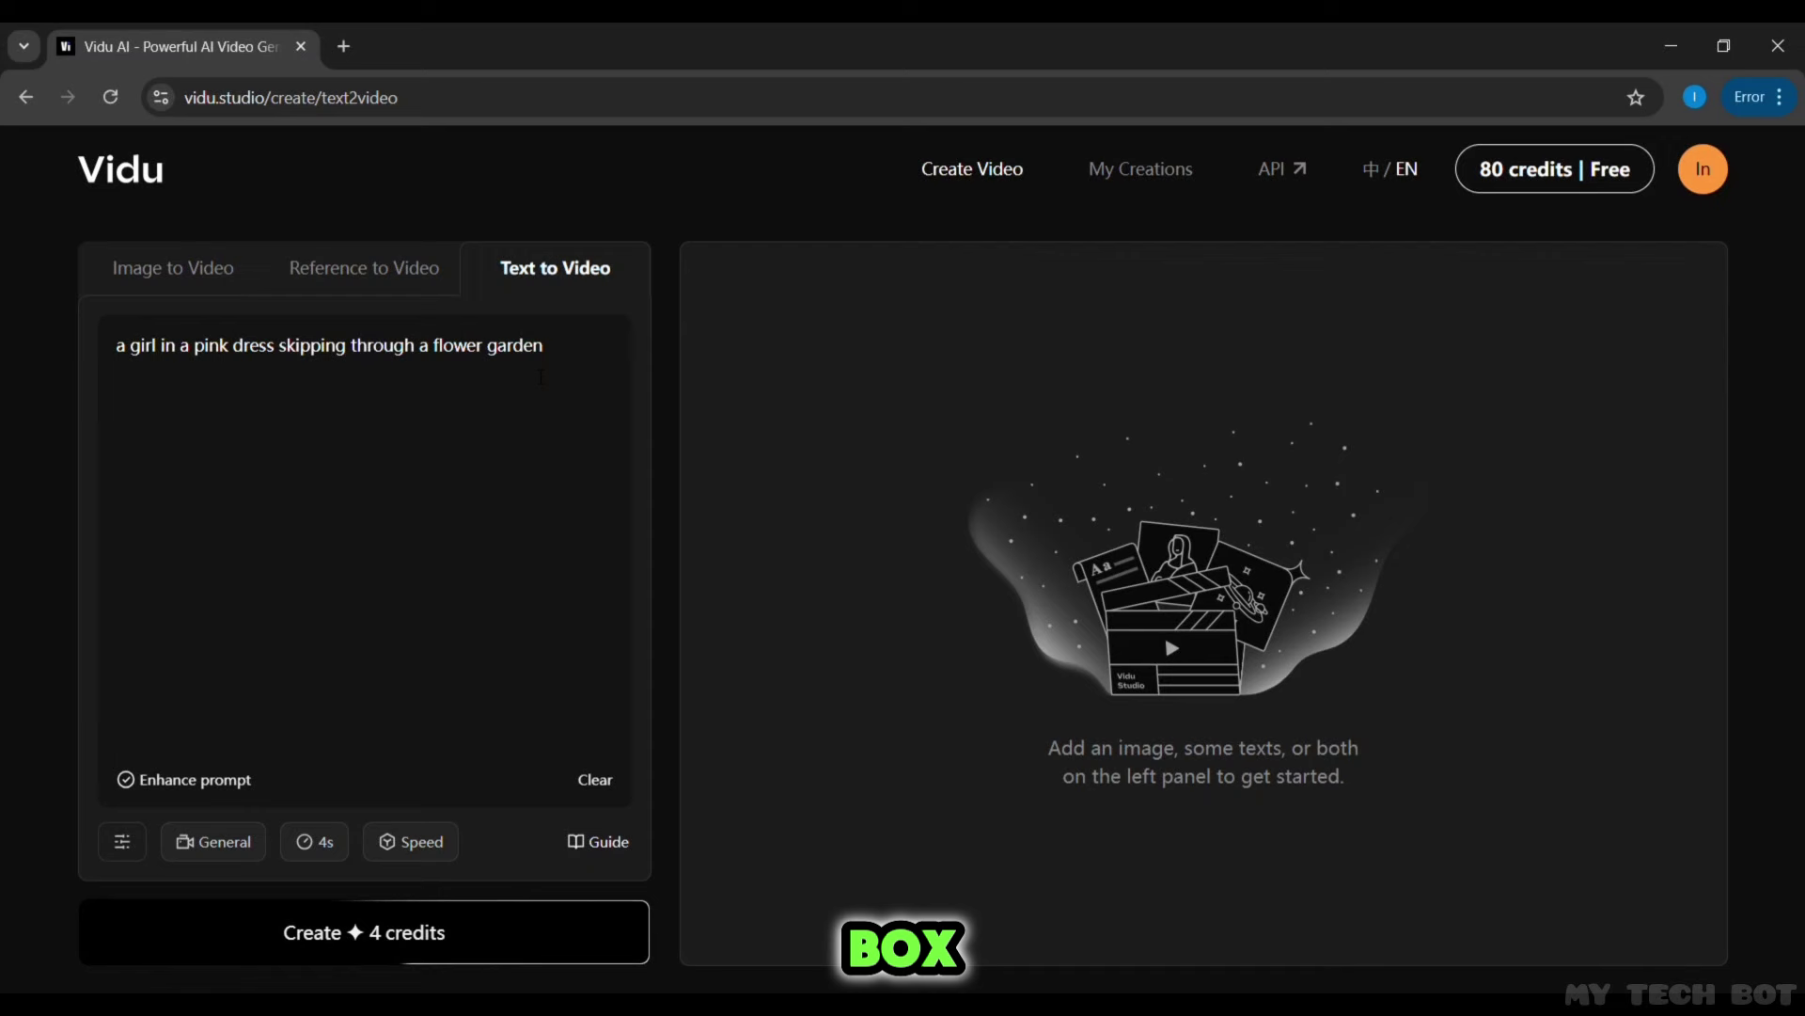
Generate the garden clip in General style and play it.
left_click(213, 840)
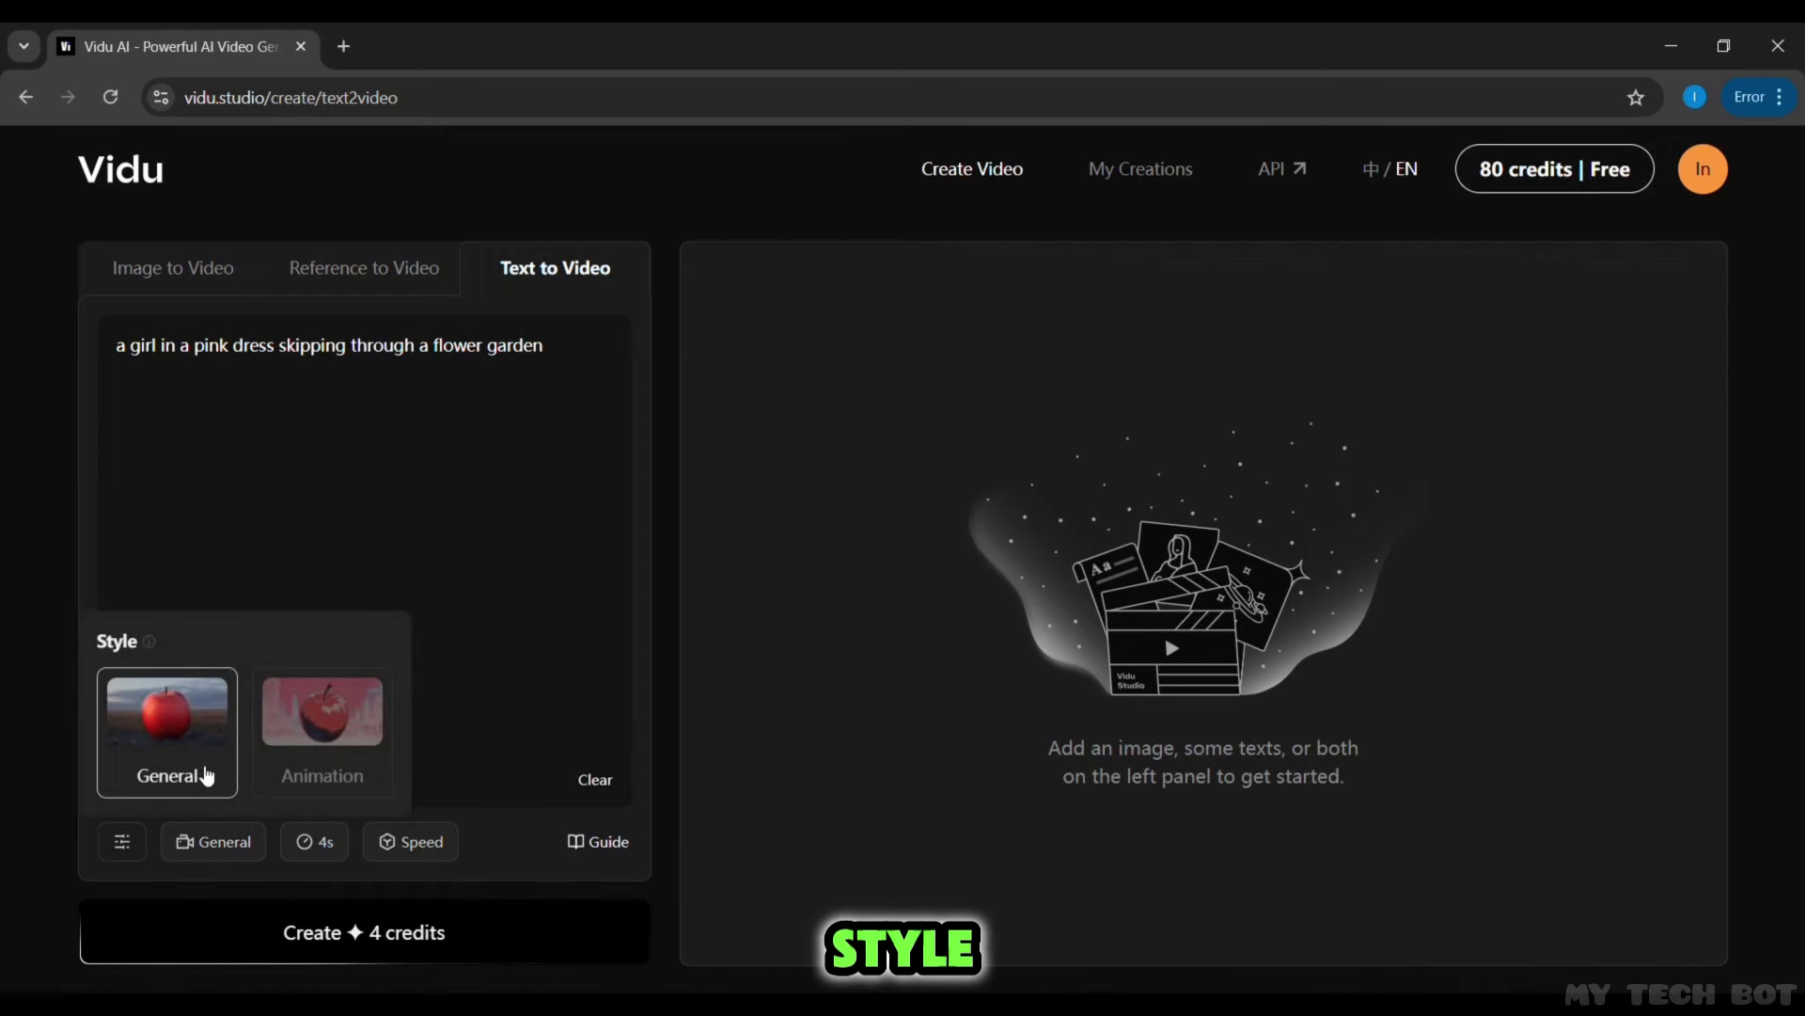
left_click(321, 774)
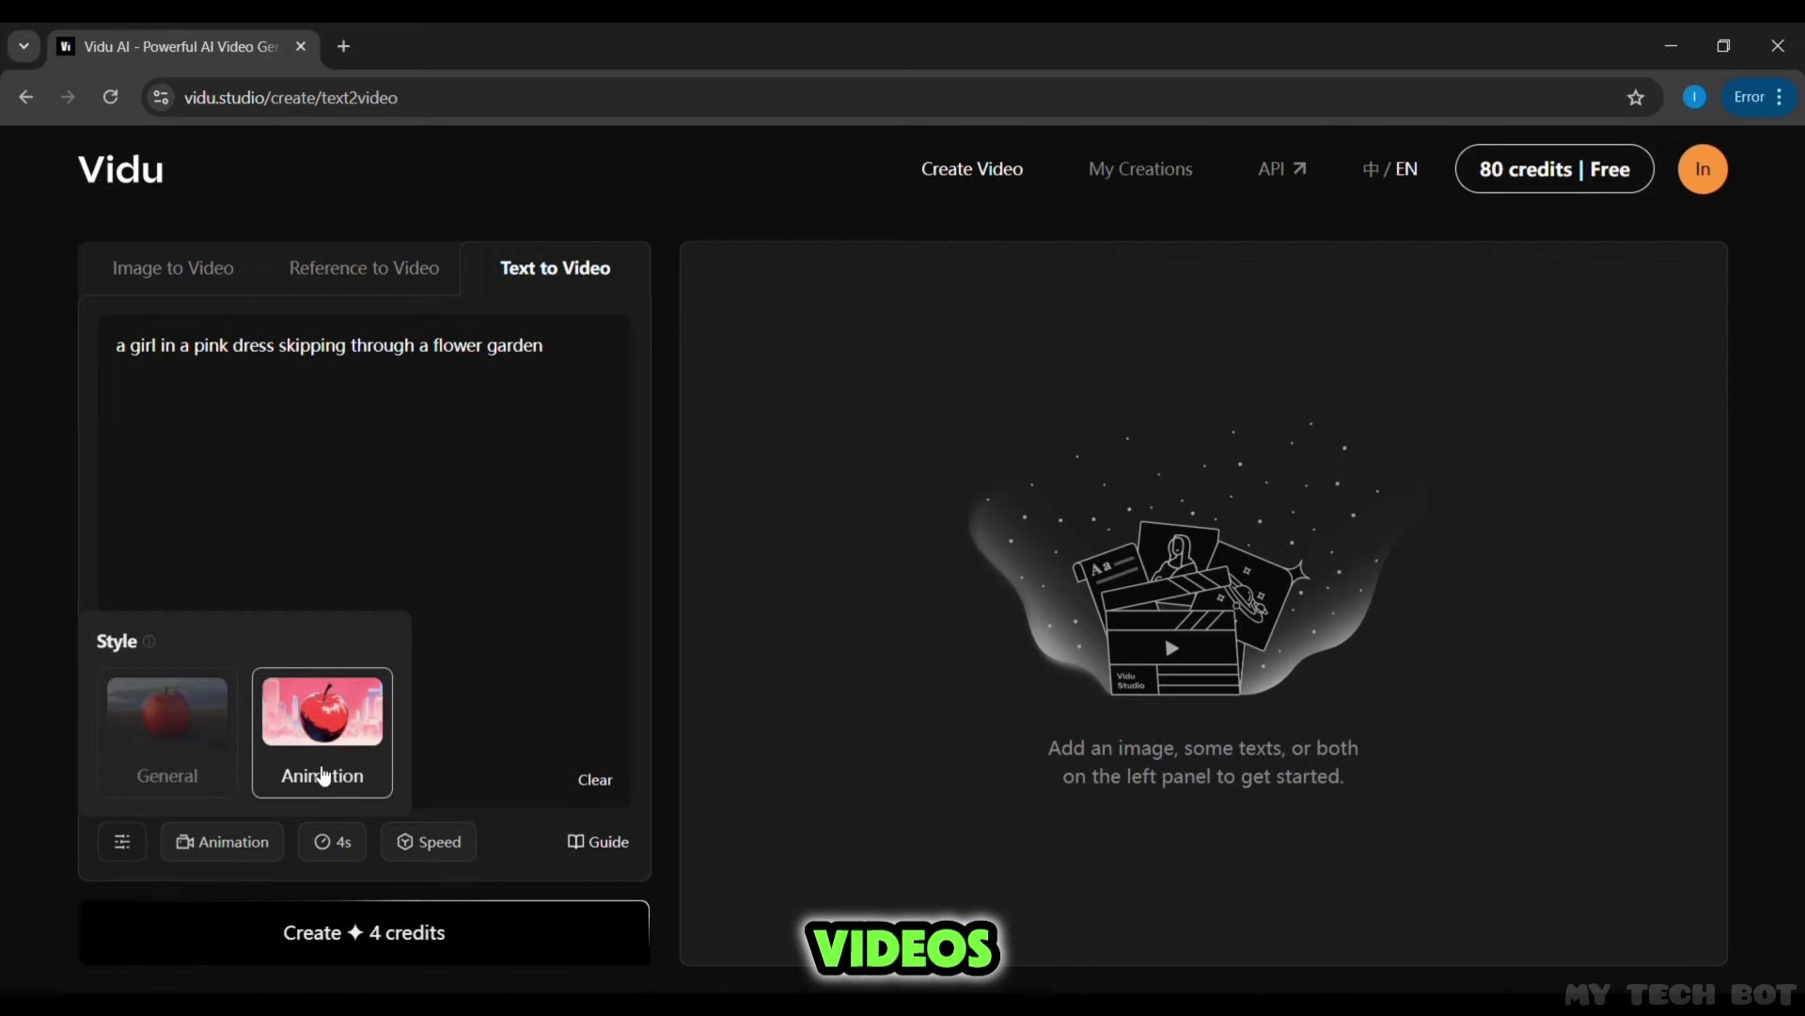
left_click(172, 765)
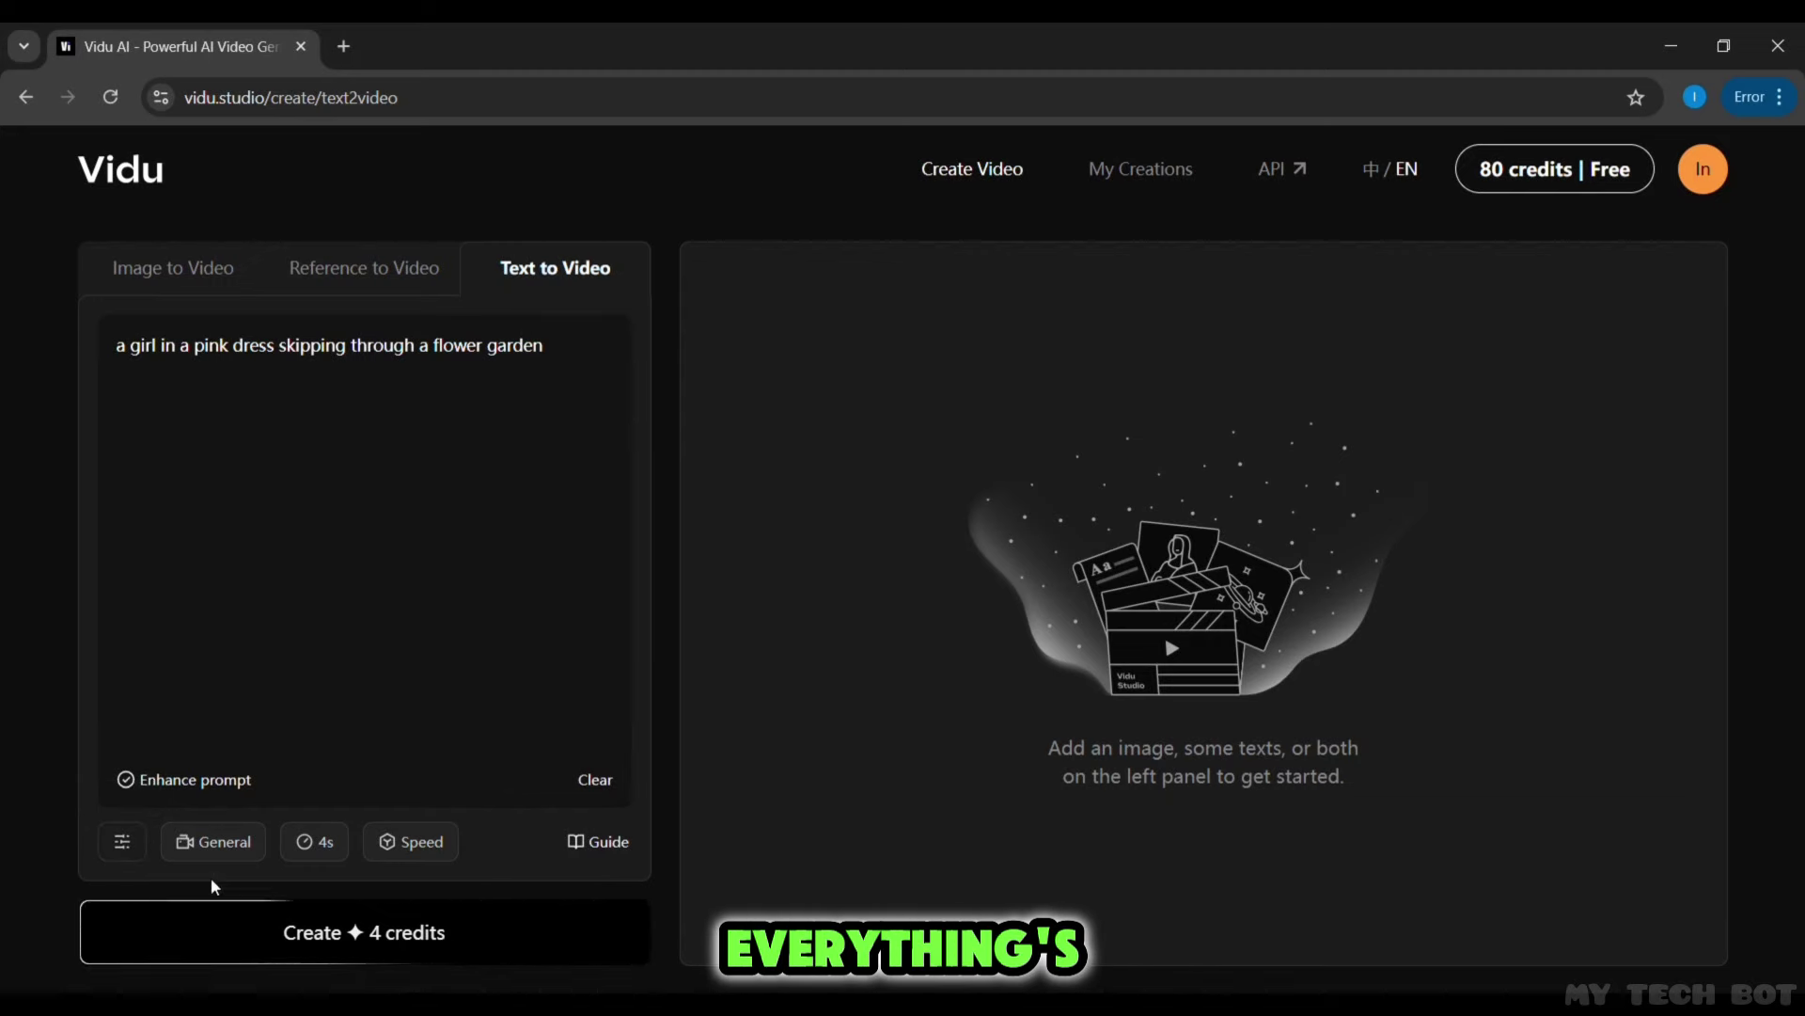
left_click(379, 933)
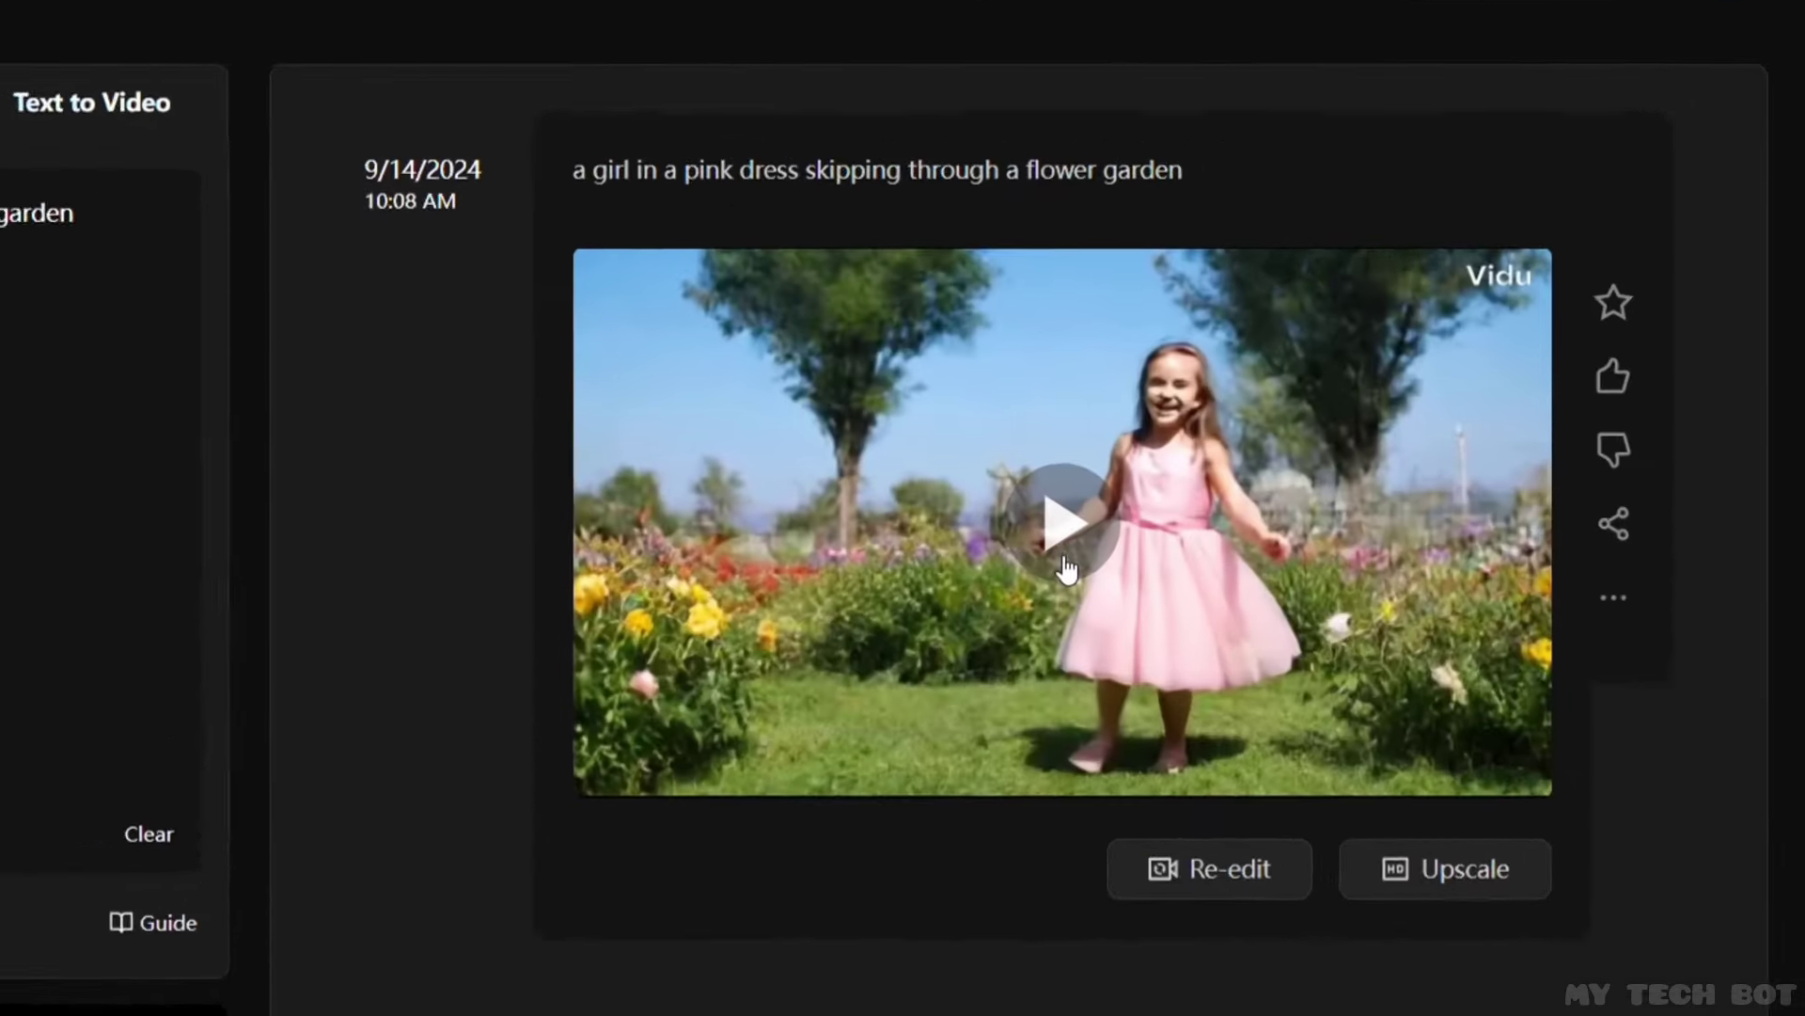
left_click(1234, 562)
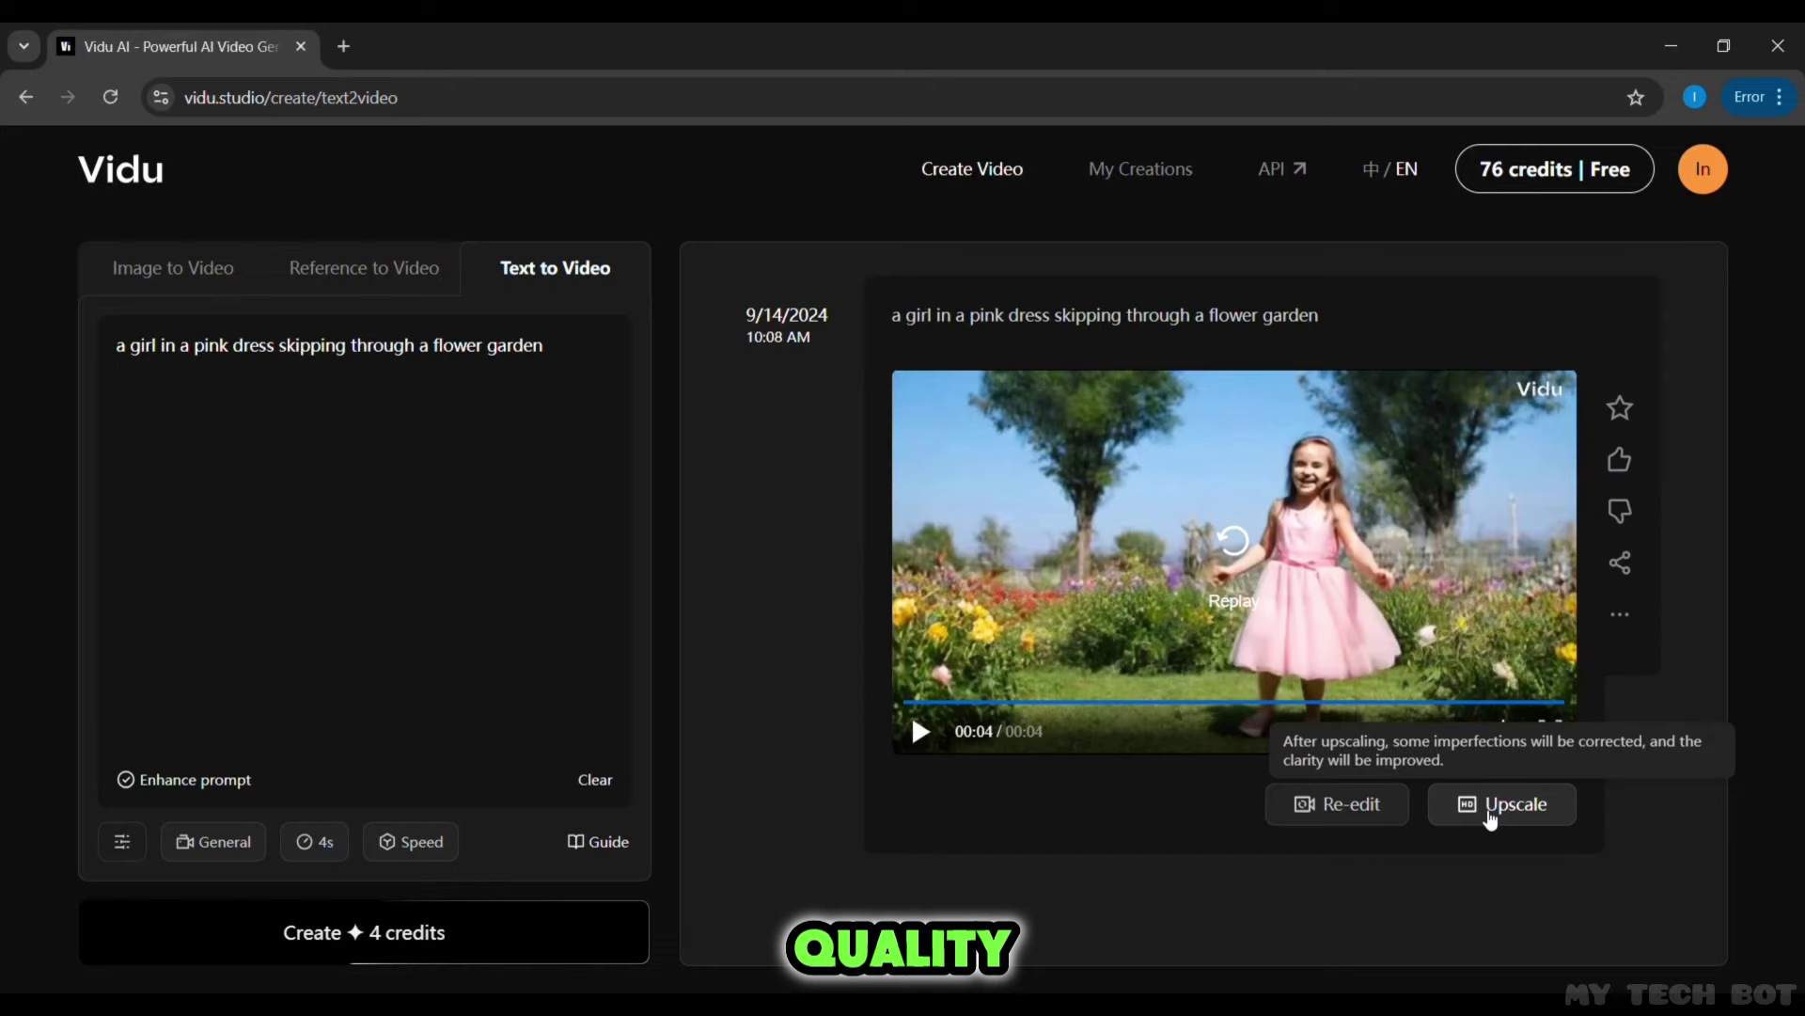
Upscale the garden clip to HD and play the upscaled version.
left_click(1508, 811)
left_click(1162, 632)
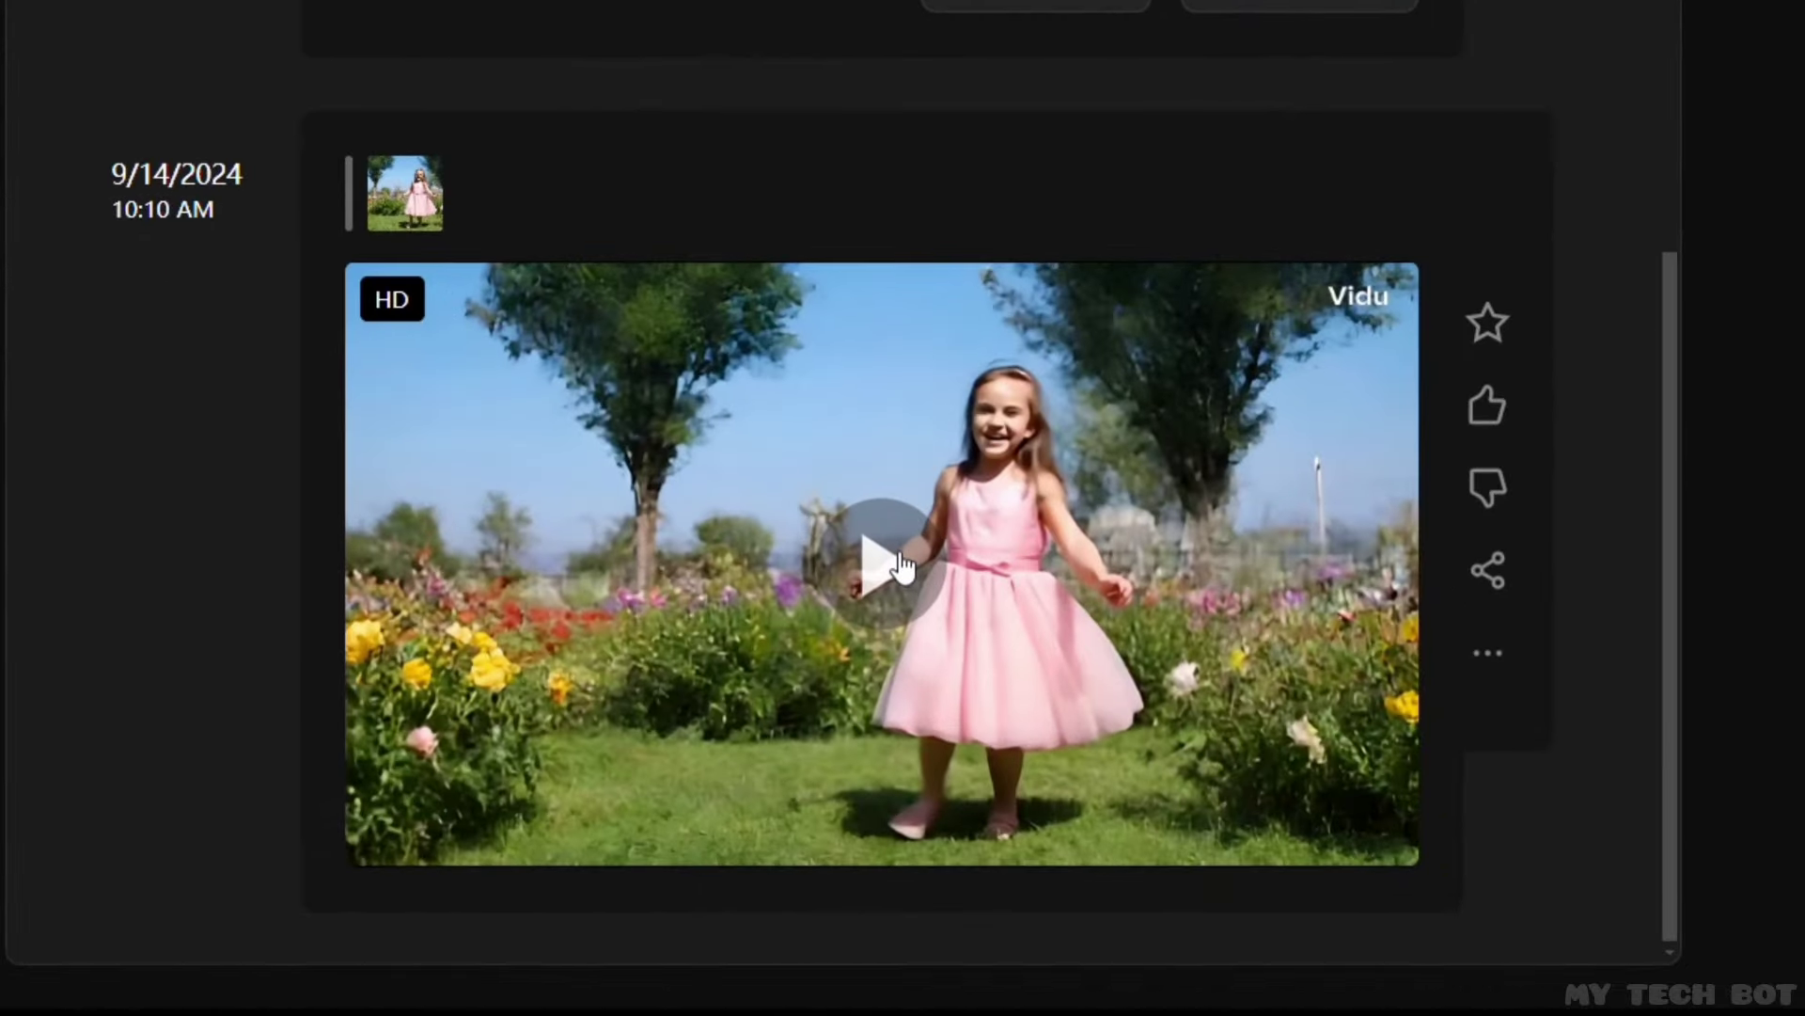
left_click(1087, 650)
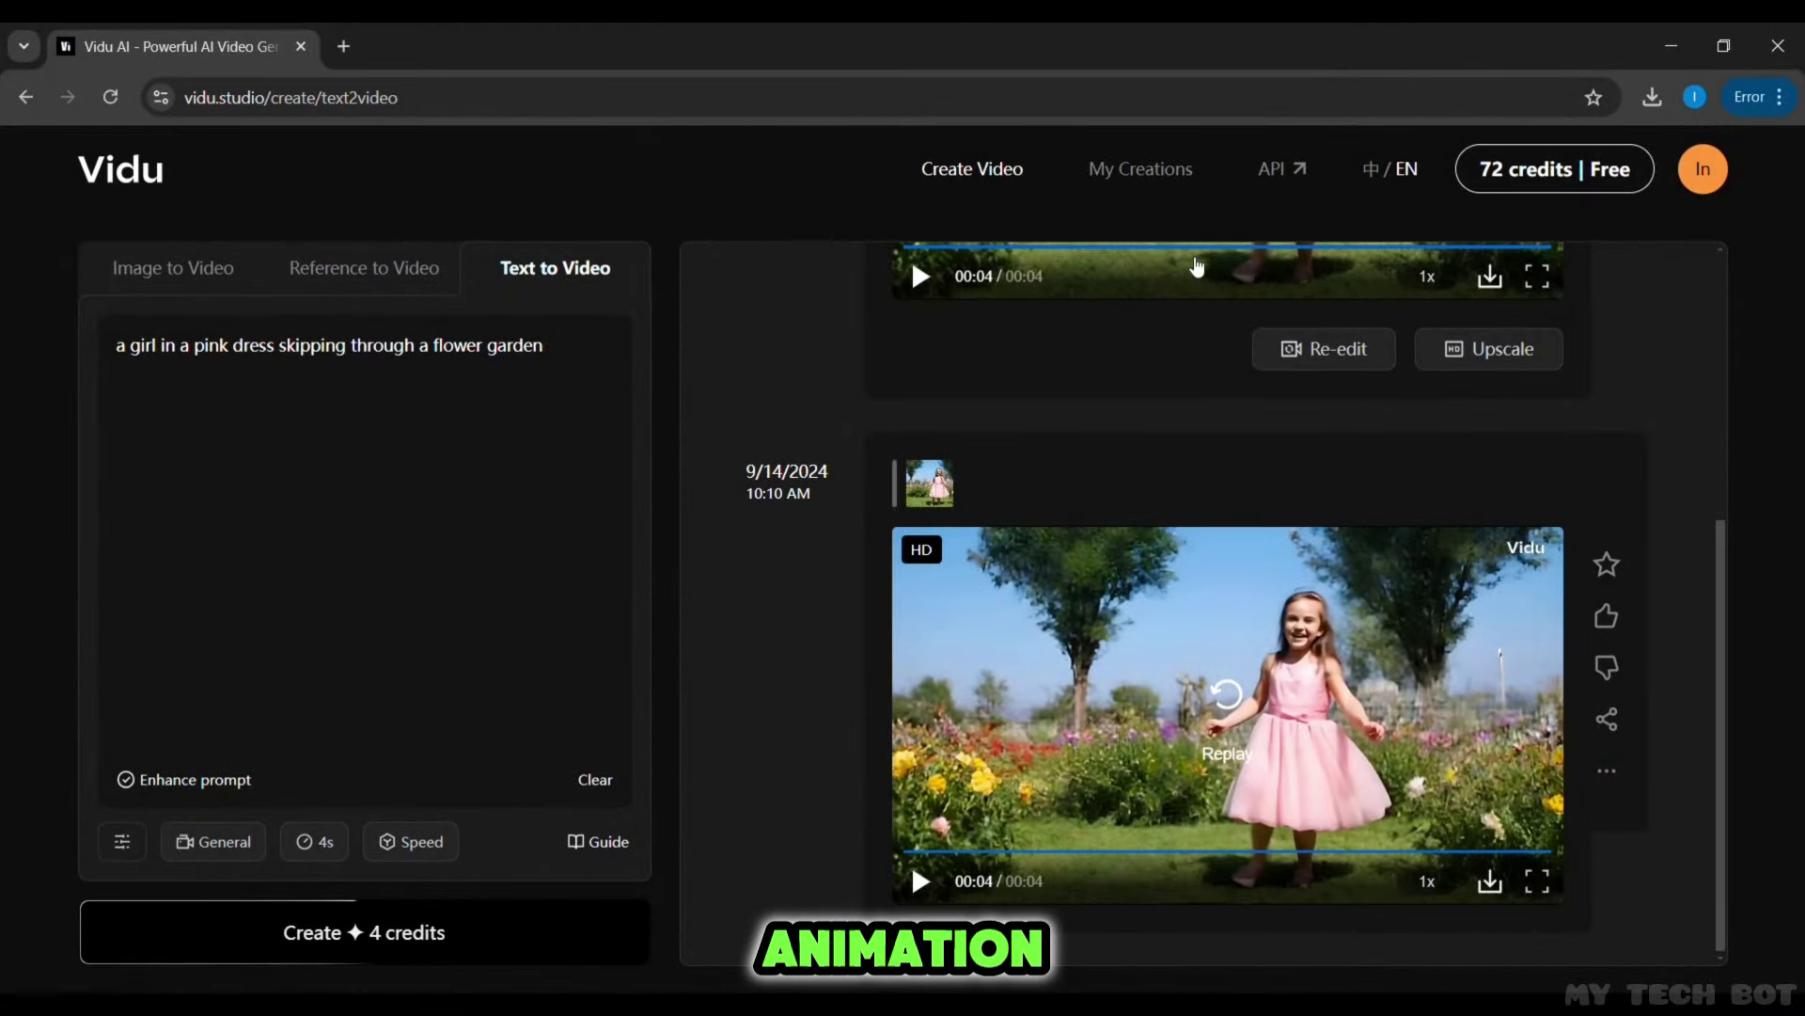
Generate an Animation-style version of the flower garden prompt and preview it.
left_click(211, 840)
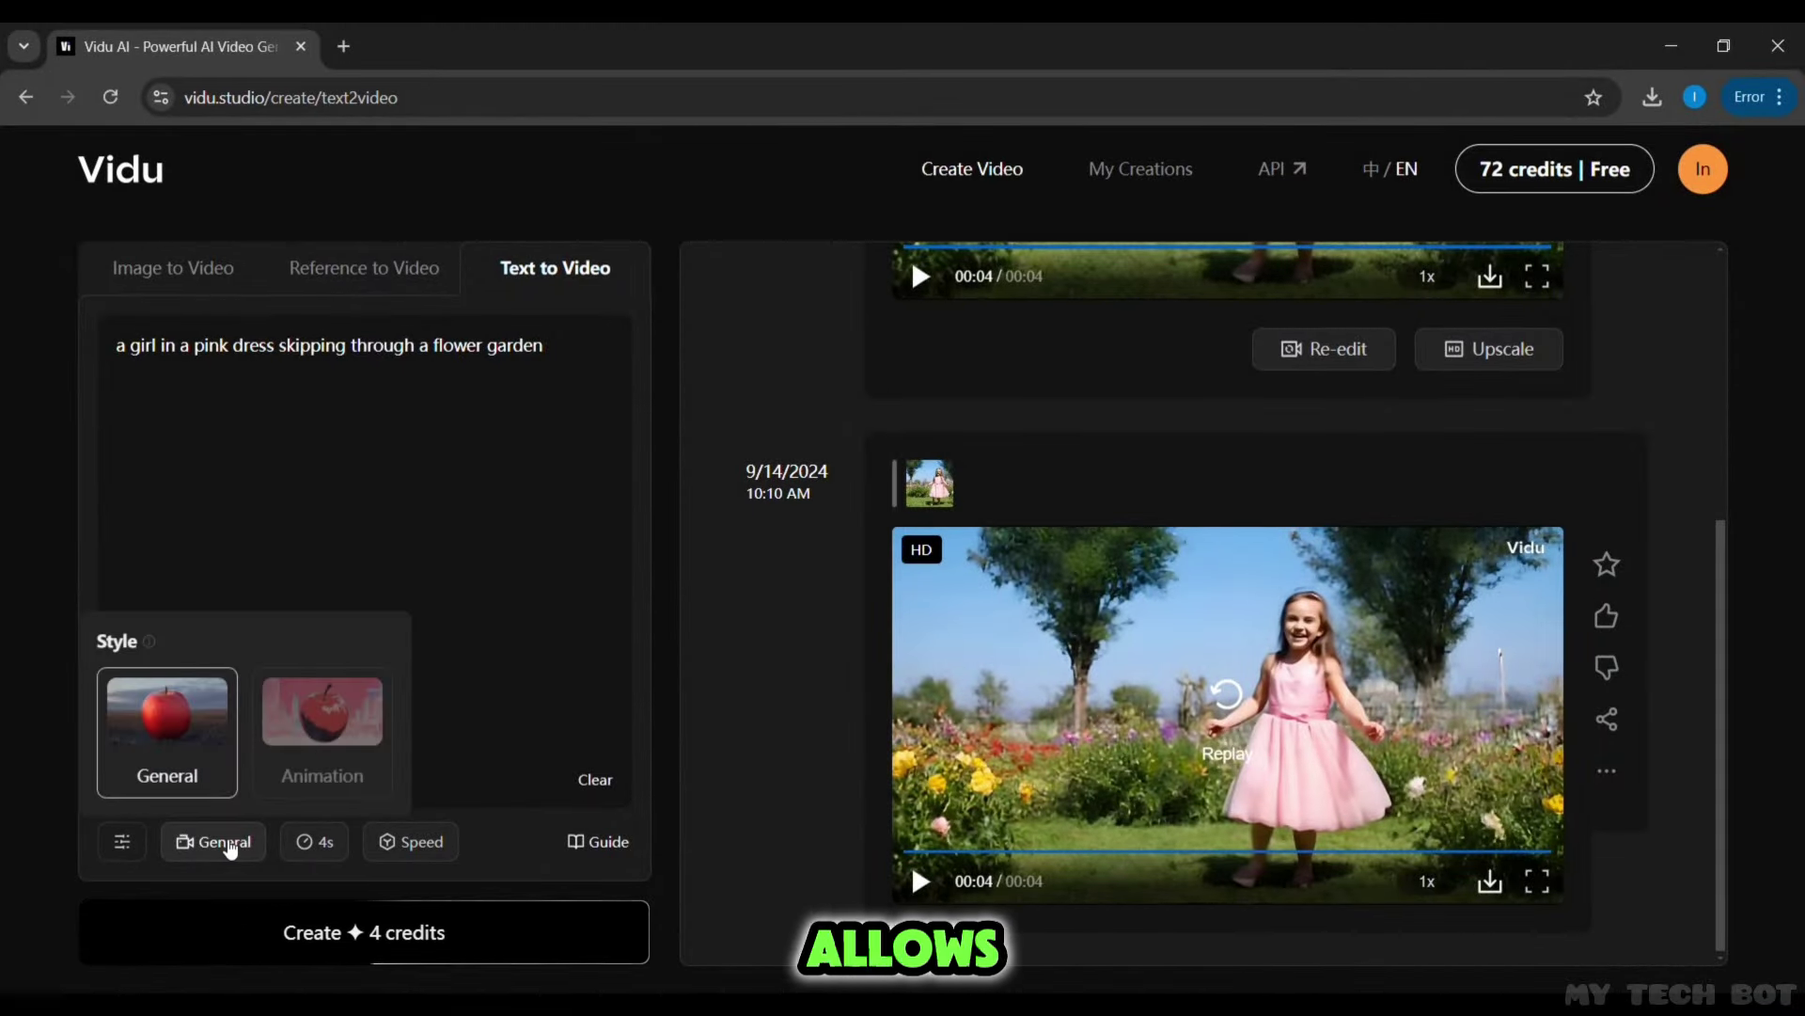
left_click(321, 751)
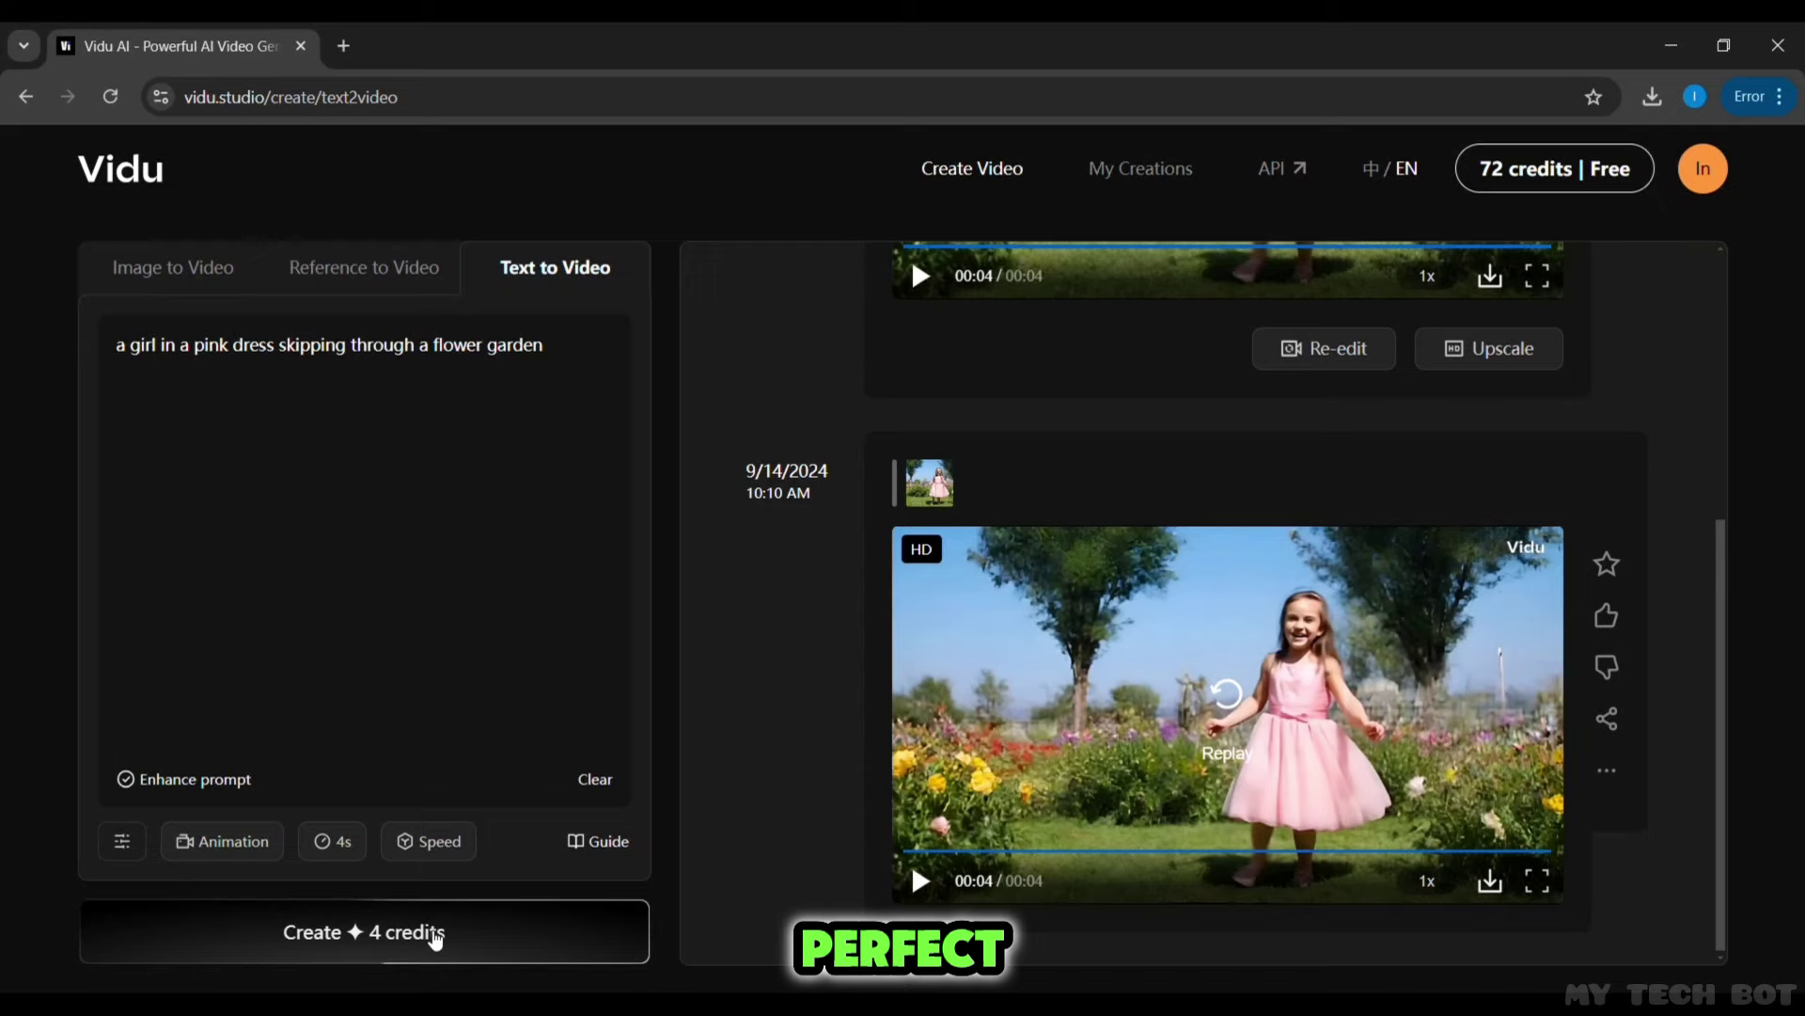
left_click(432, 937)
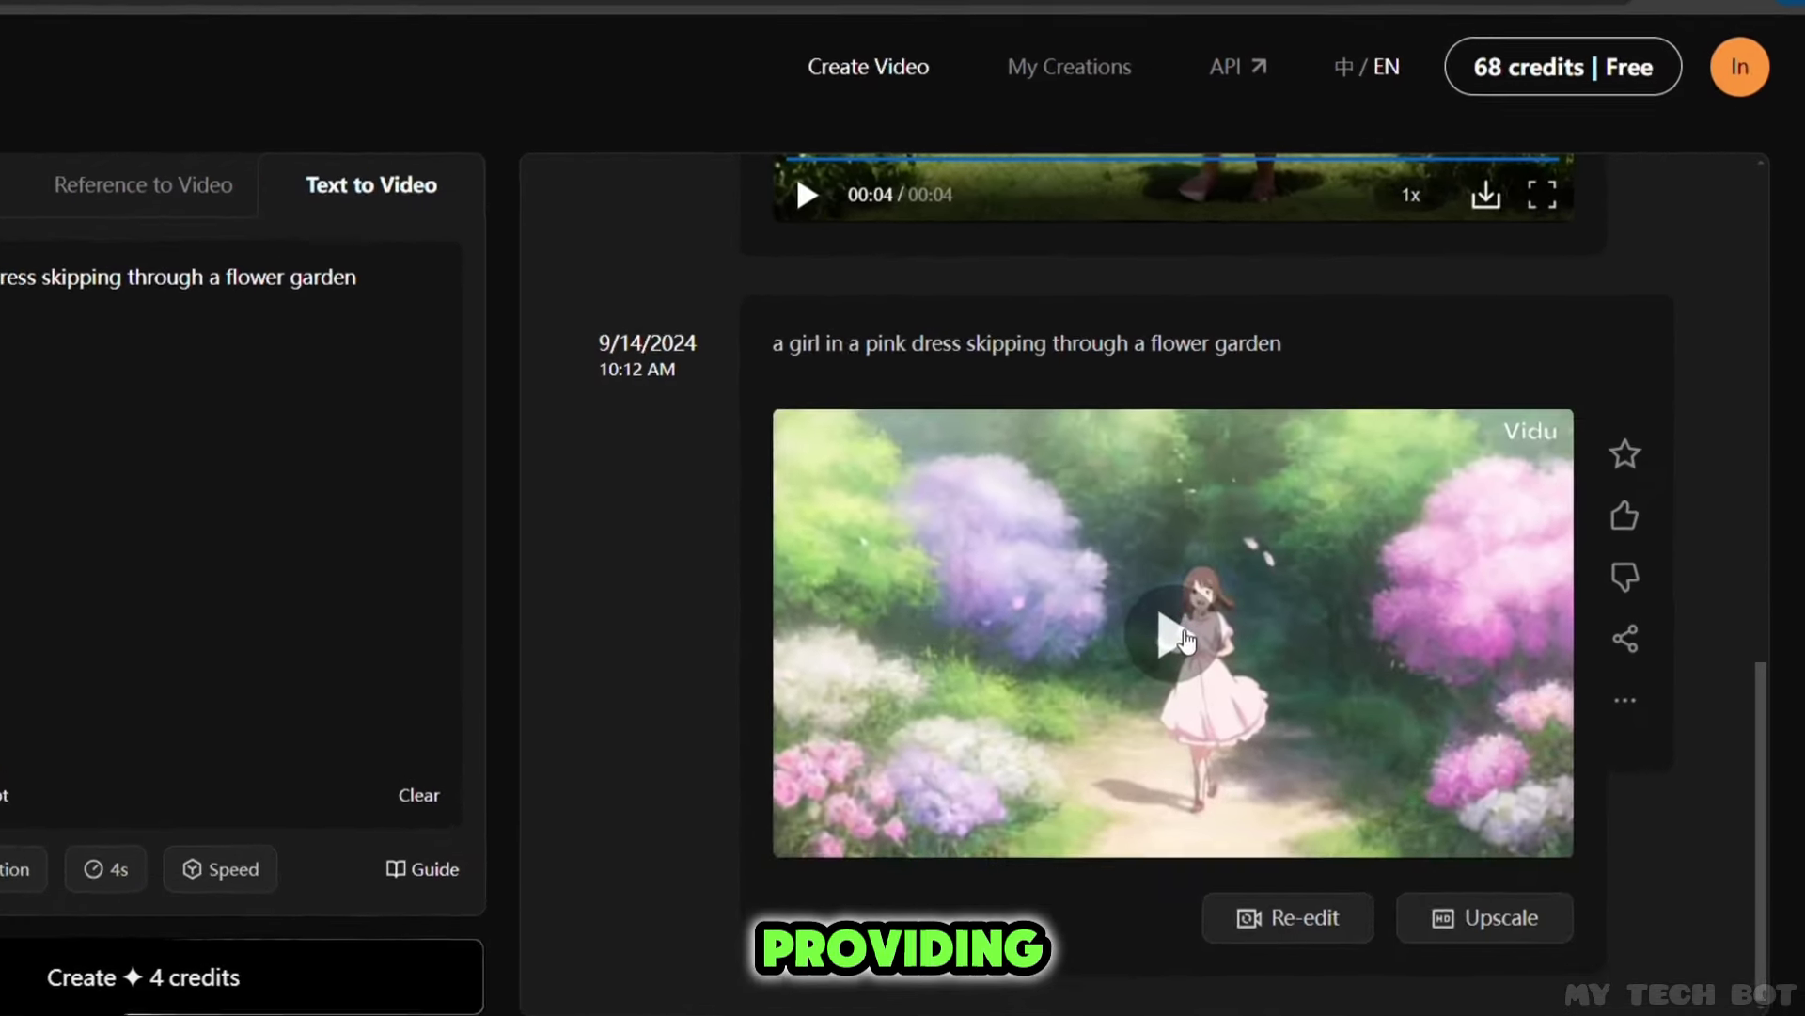
left_click(1171, 634)
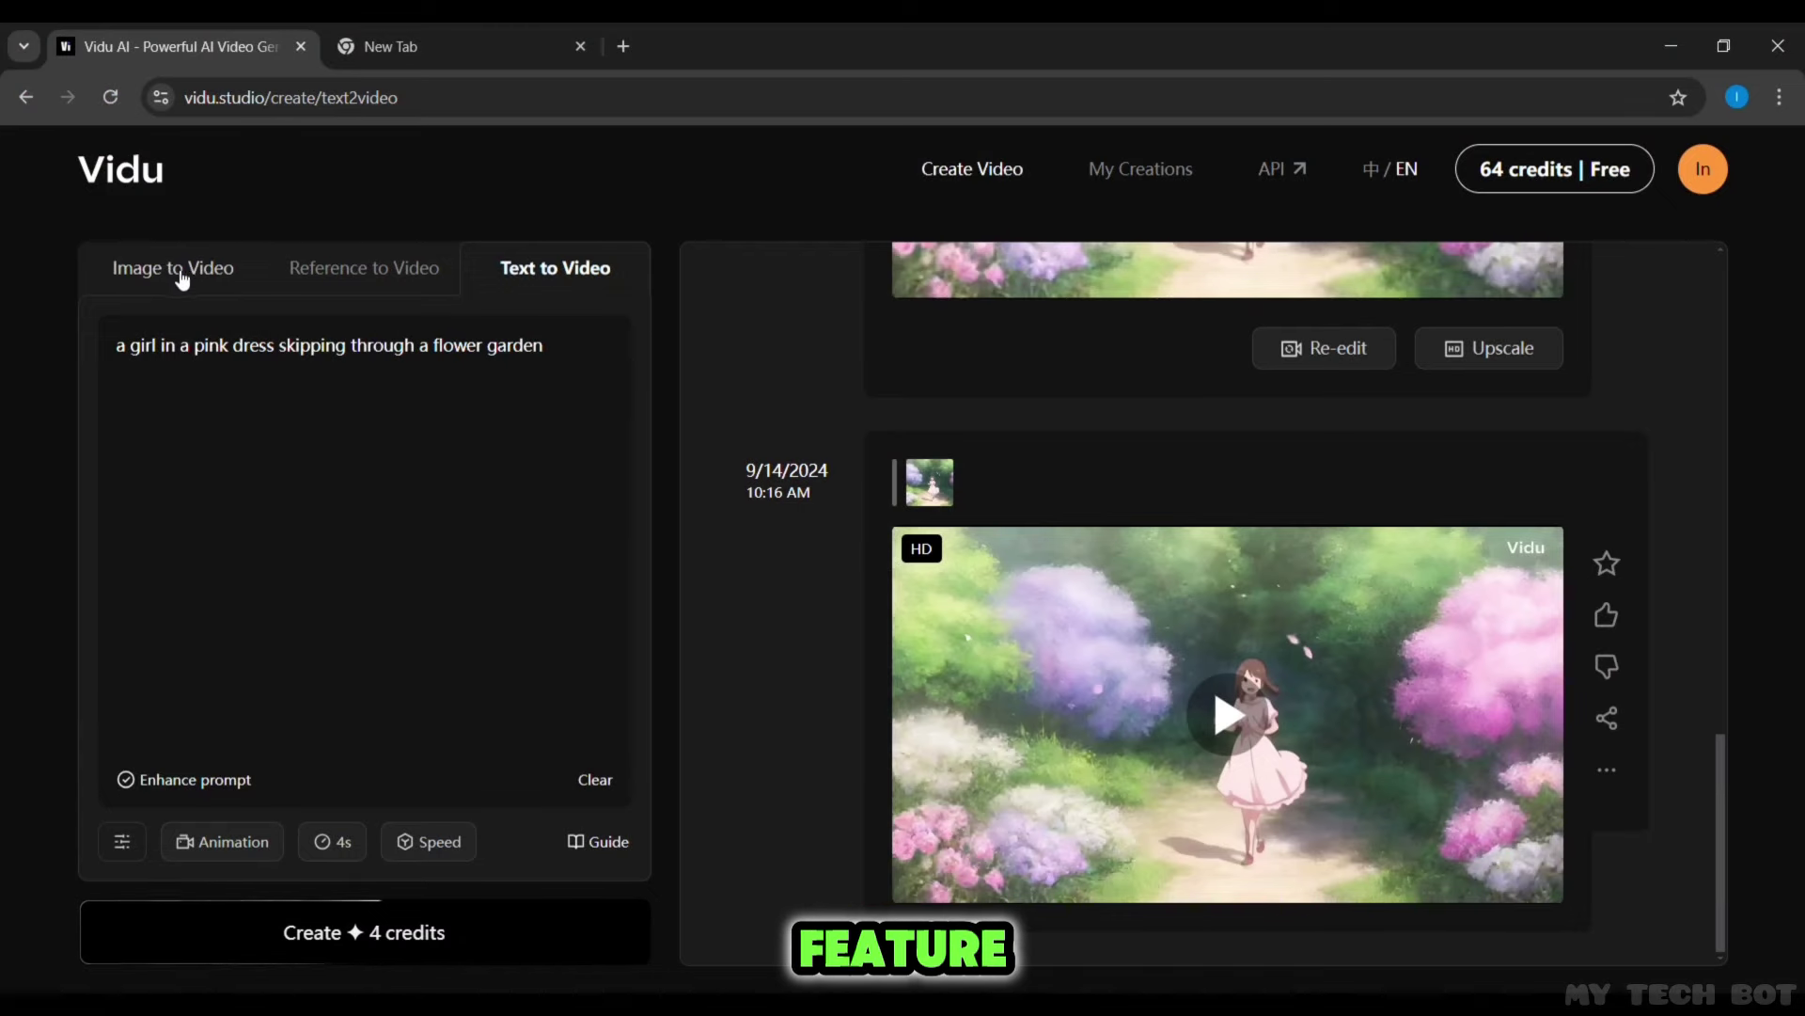
Turn the uploaded water-lily portrait into a video in Image to Video, play it, and upscale it.
left_click(181, 278)
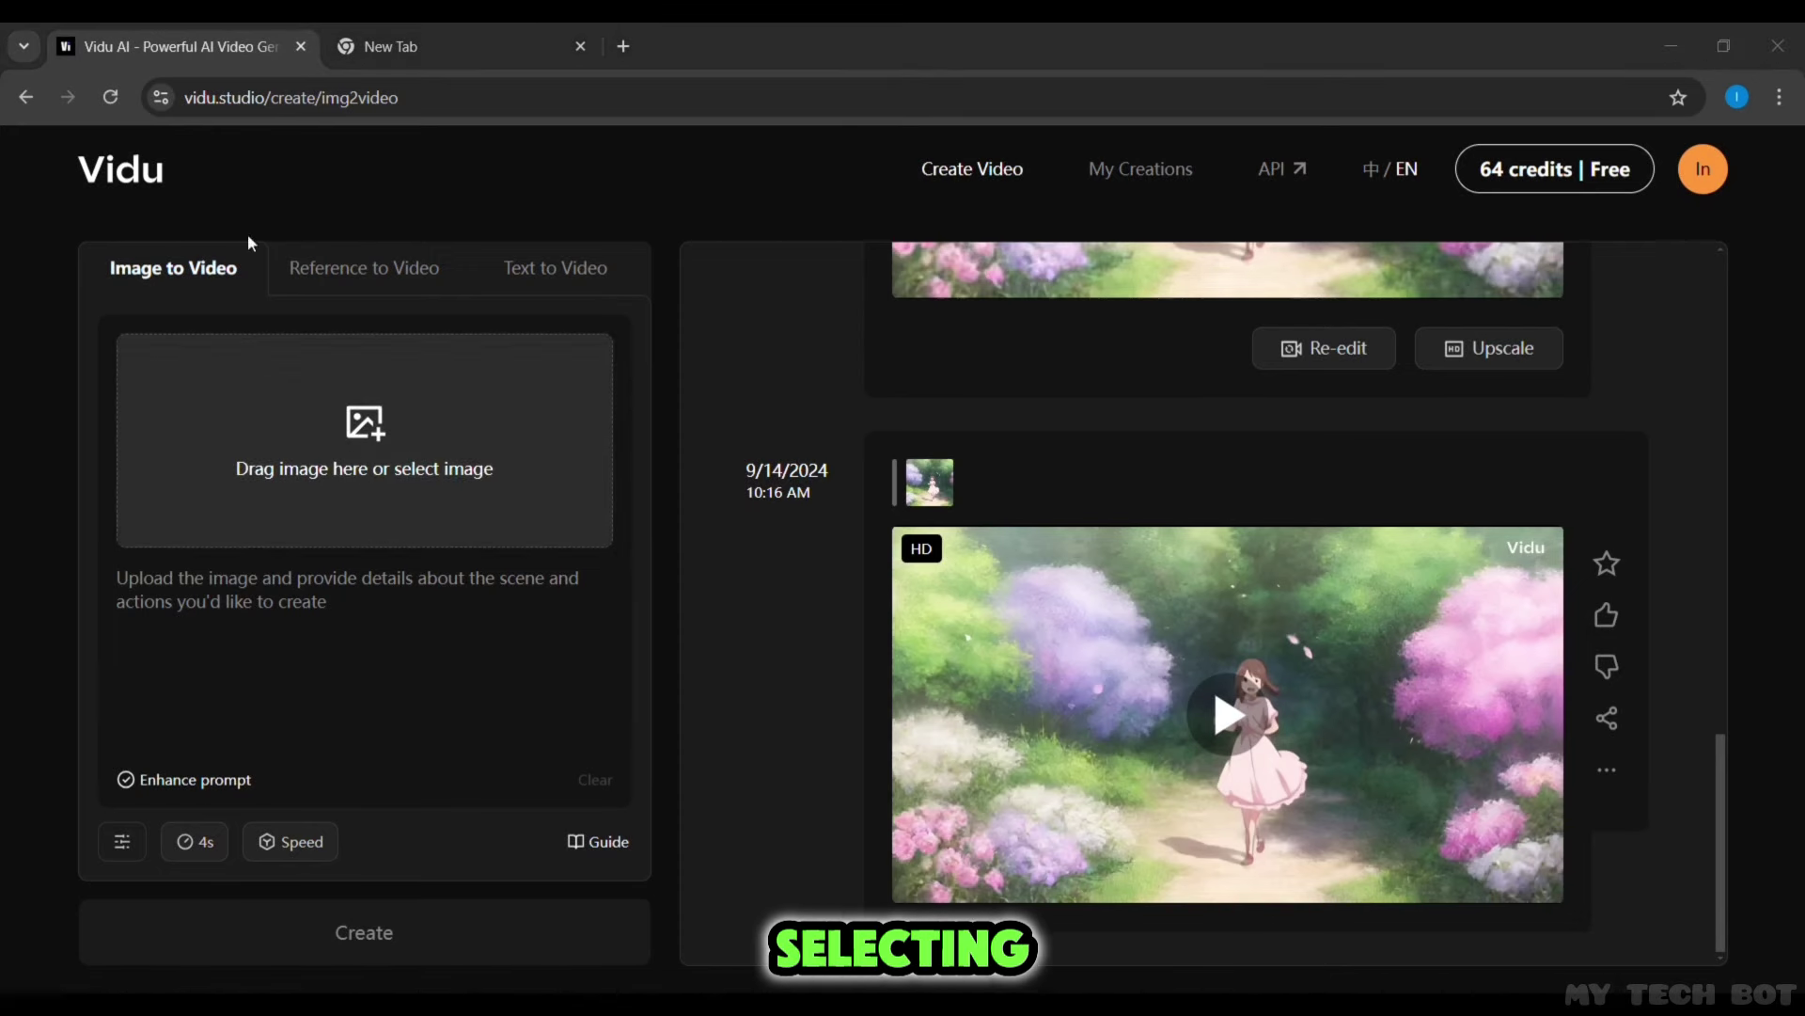
double_click(411, 265)
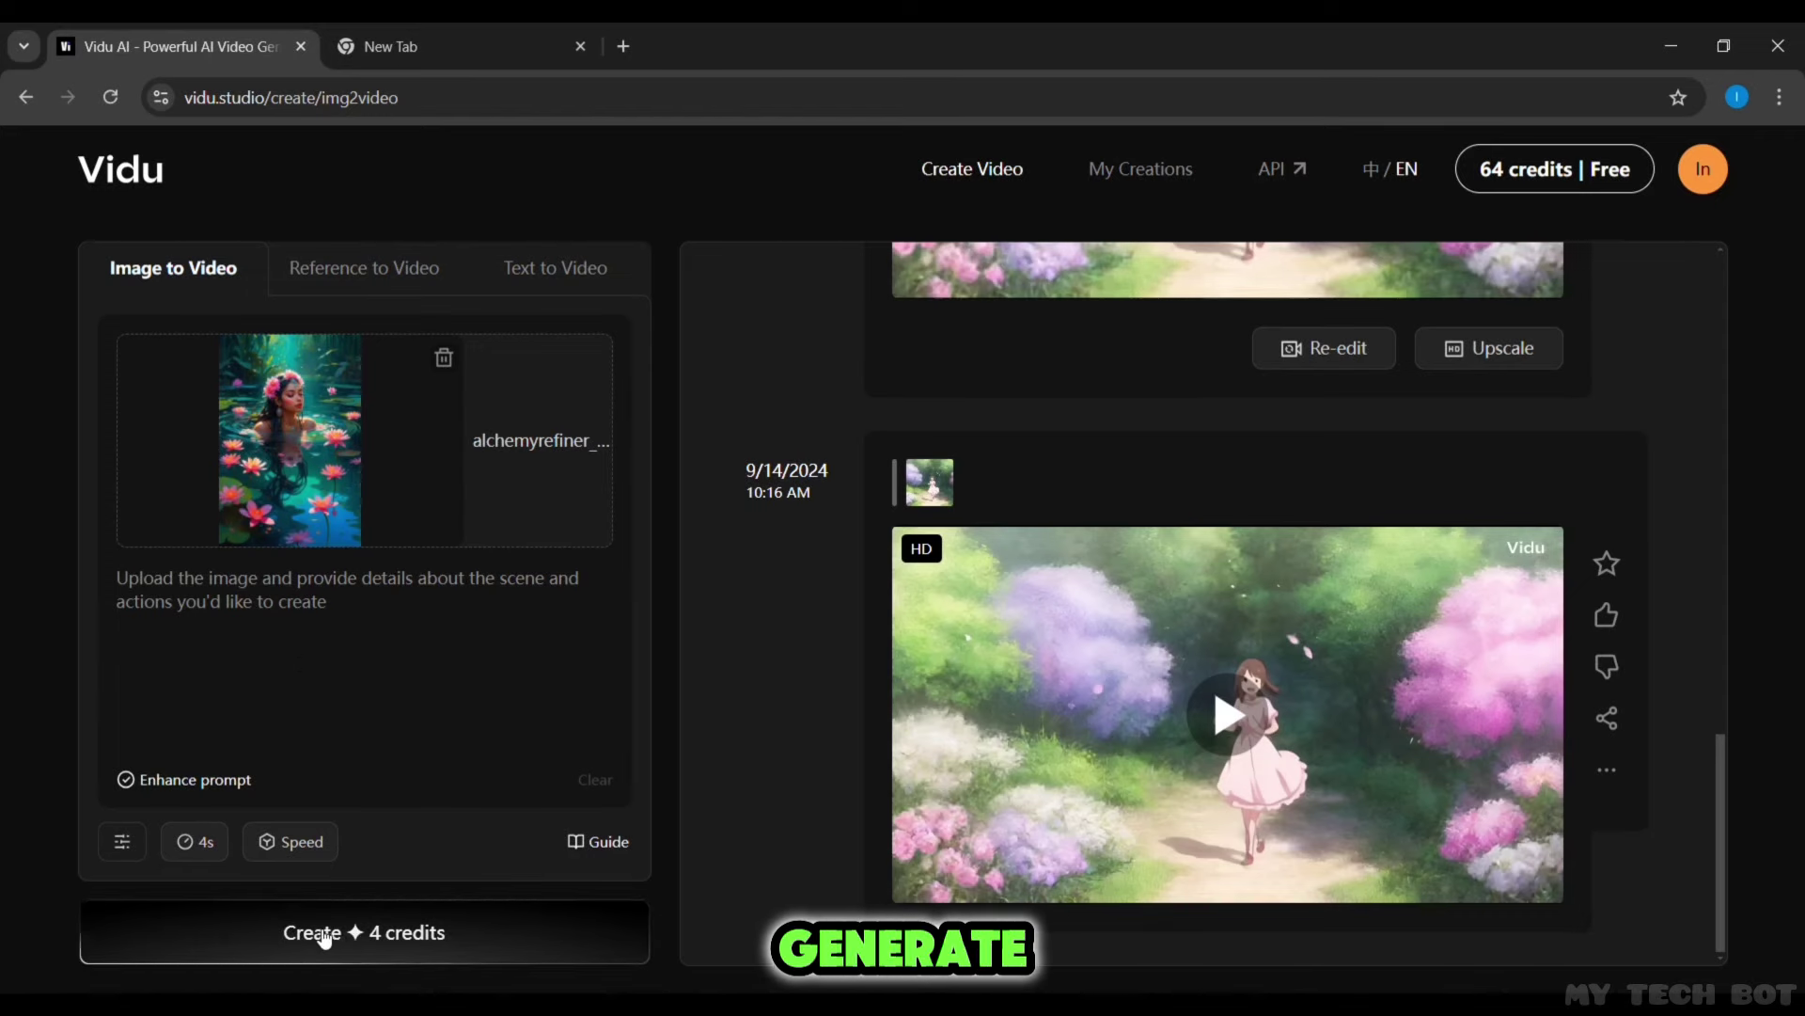
left_click(392, 937)
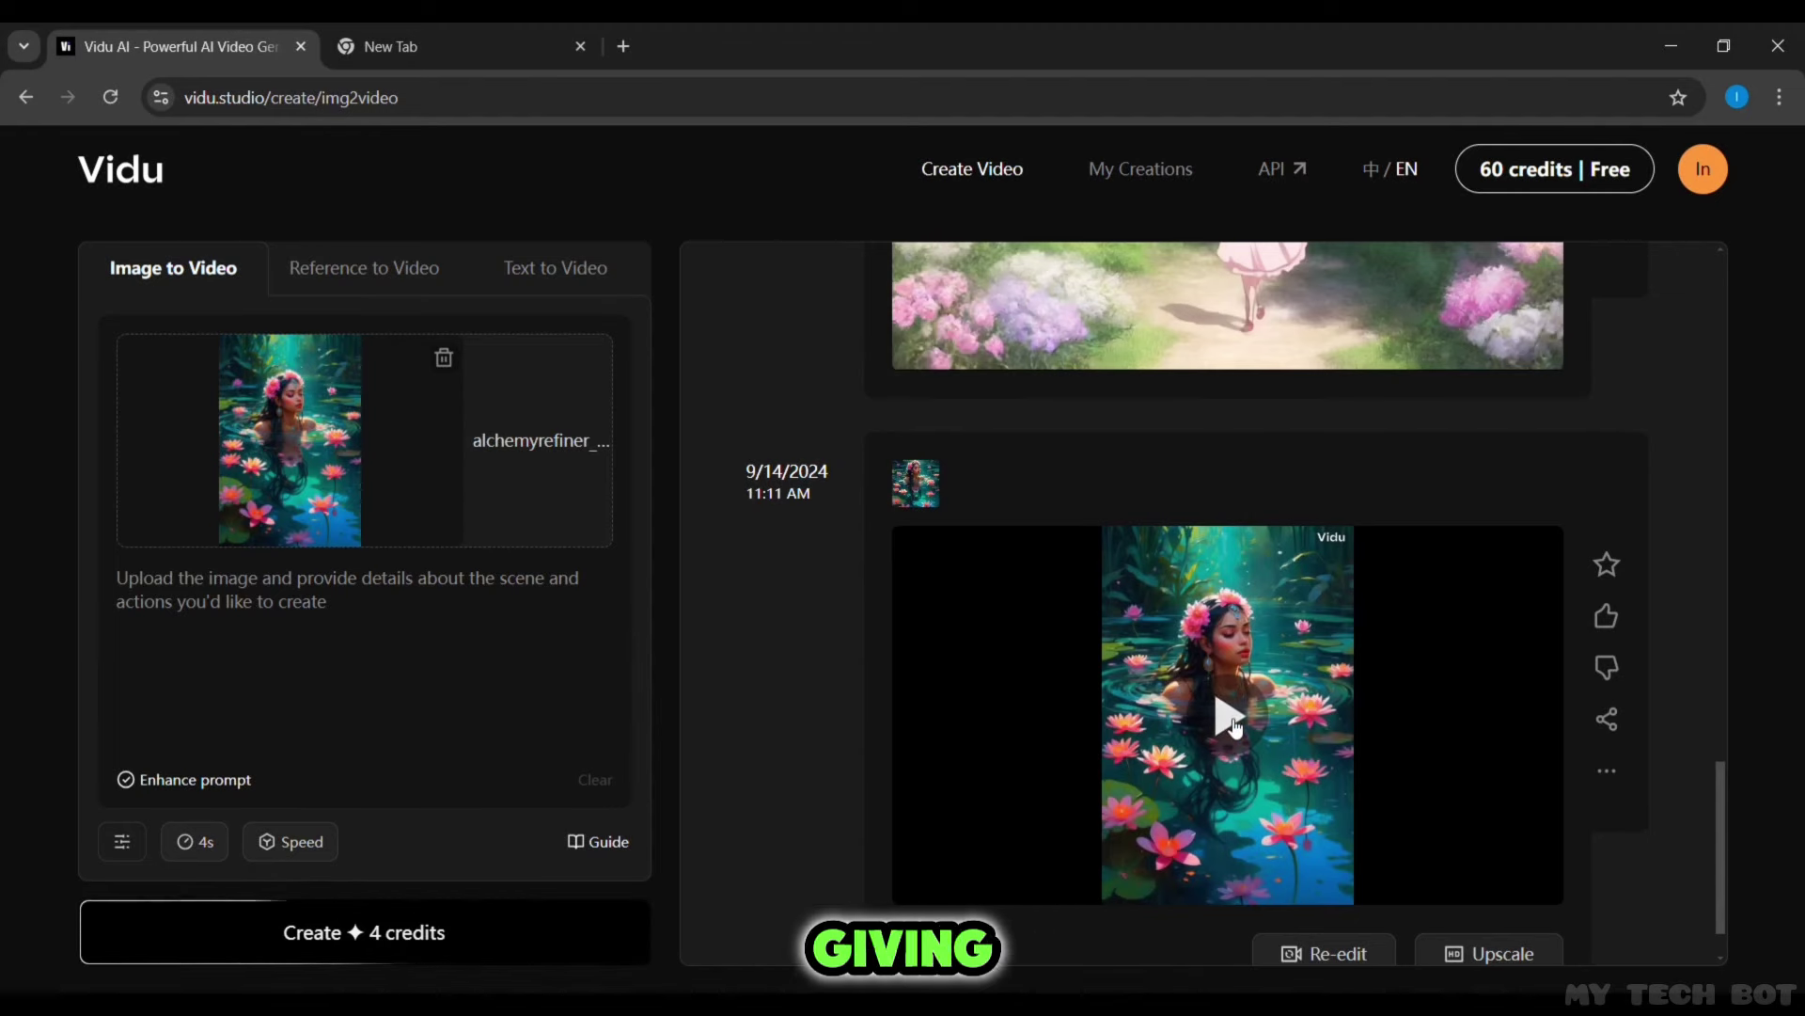
left_click(1233, 725)
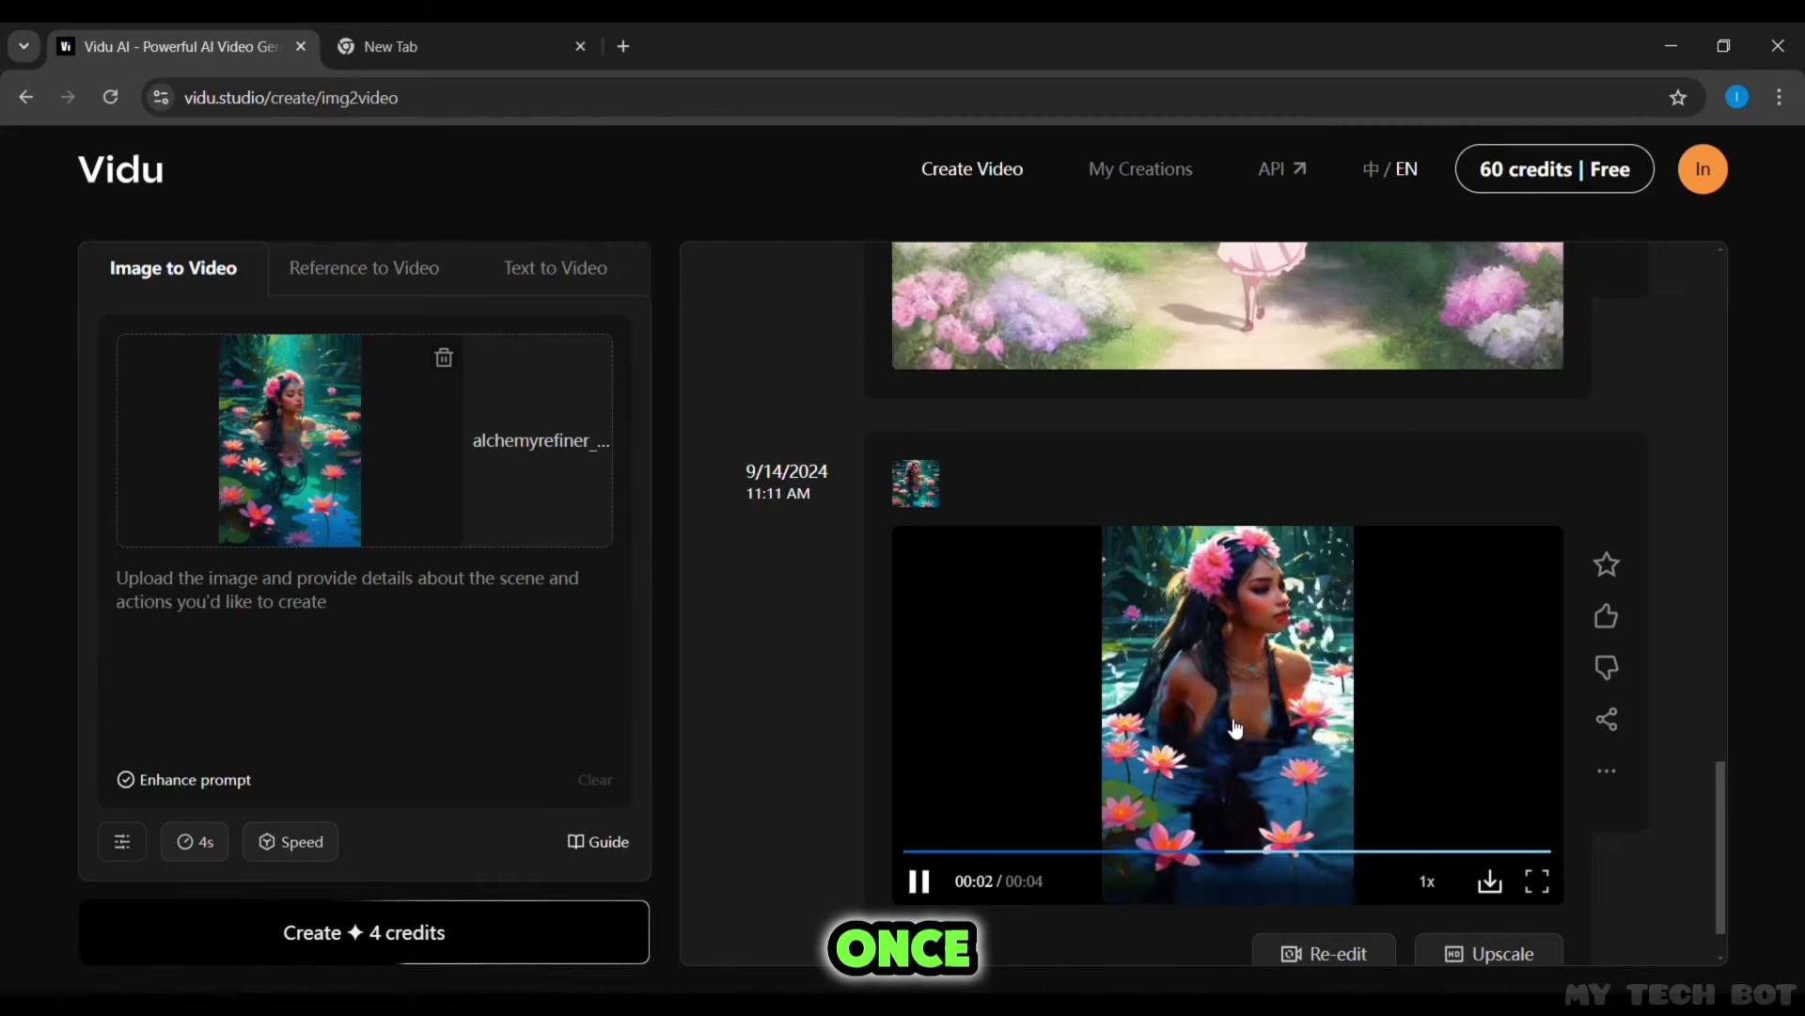
scroll(1506, 892, "down", 1)
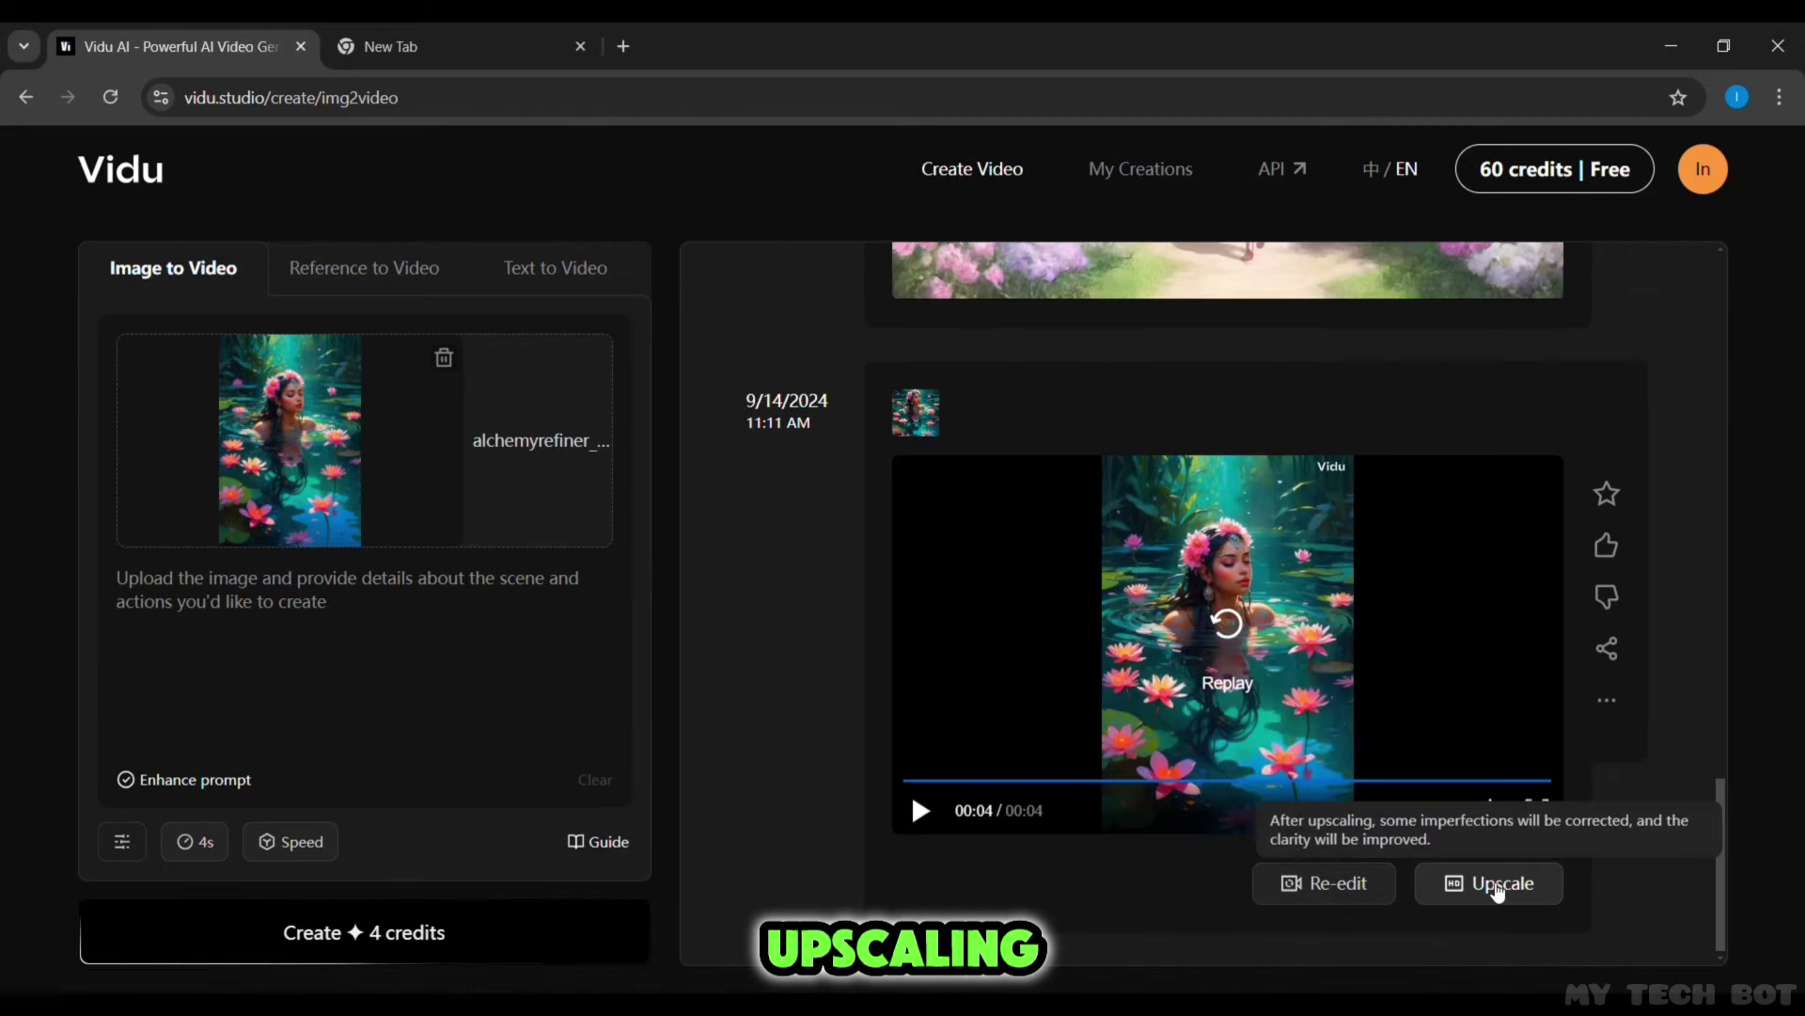
left_click(1498, 885)
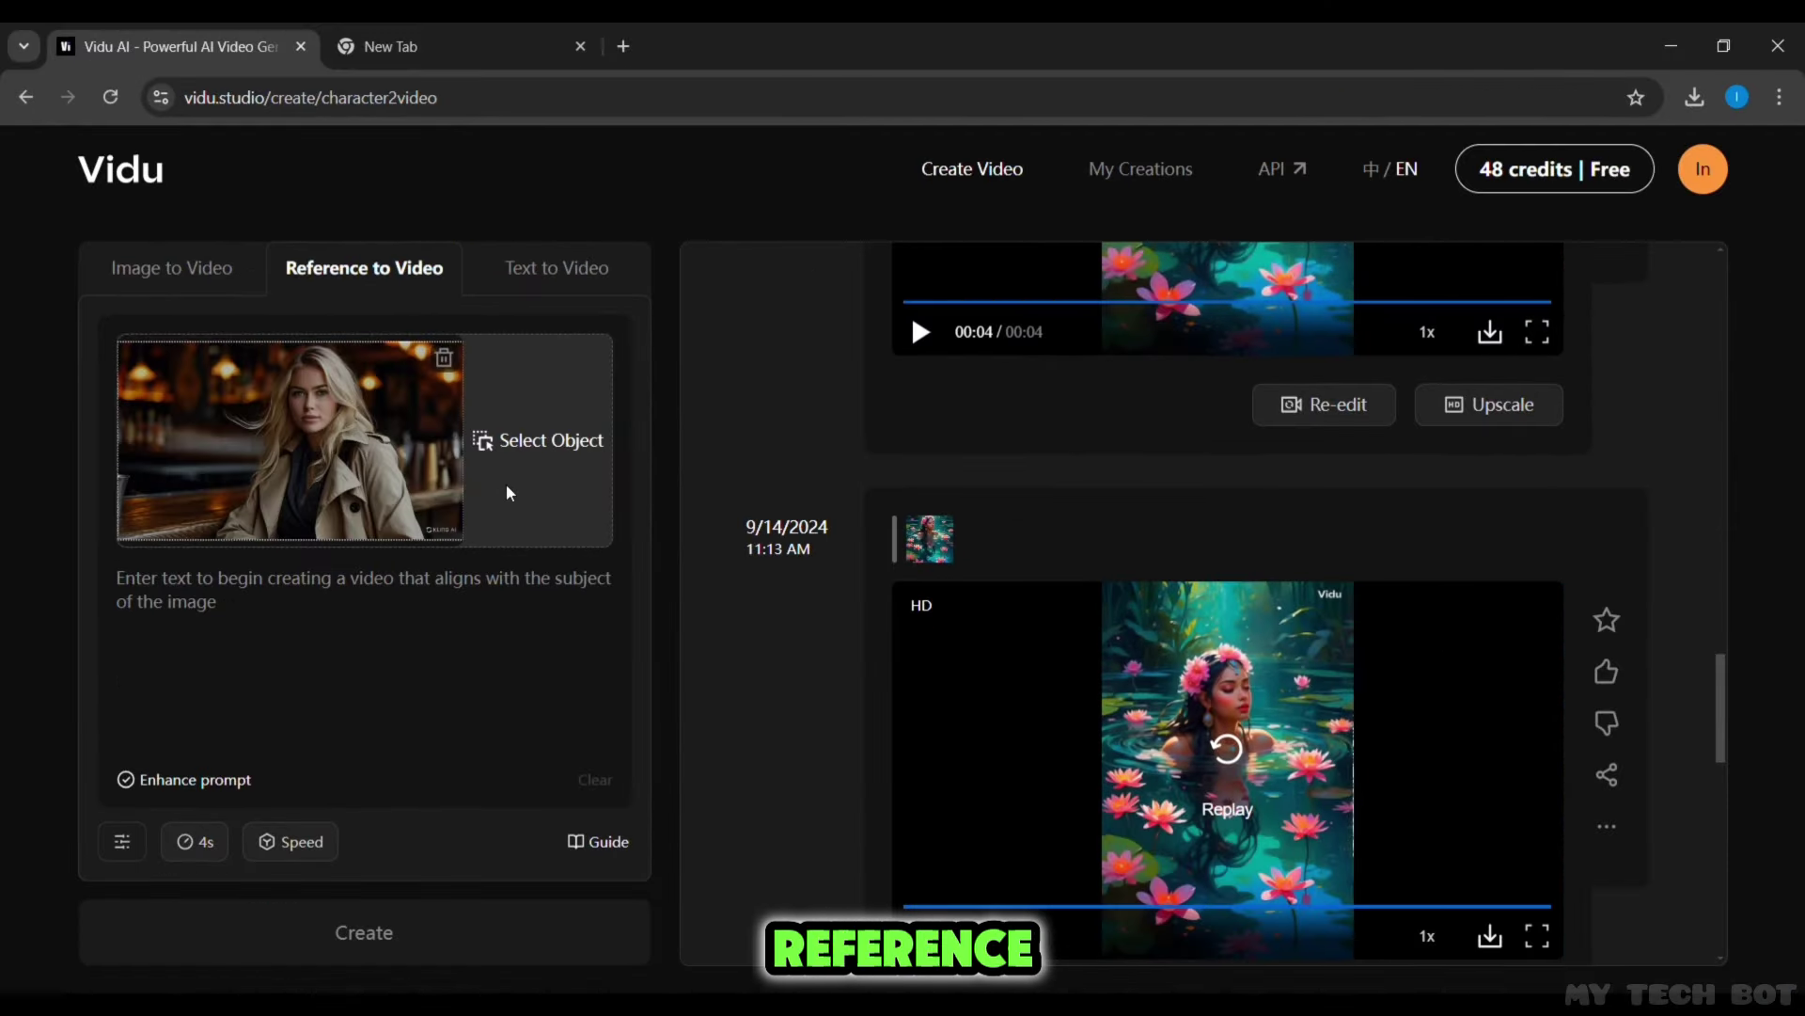
Crop the reference image to the blonde woman and generate the guitar-playing video.
left_click(506, 451)
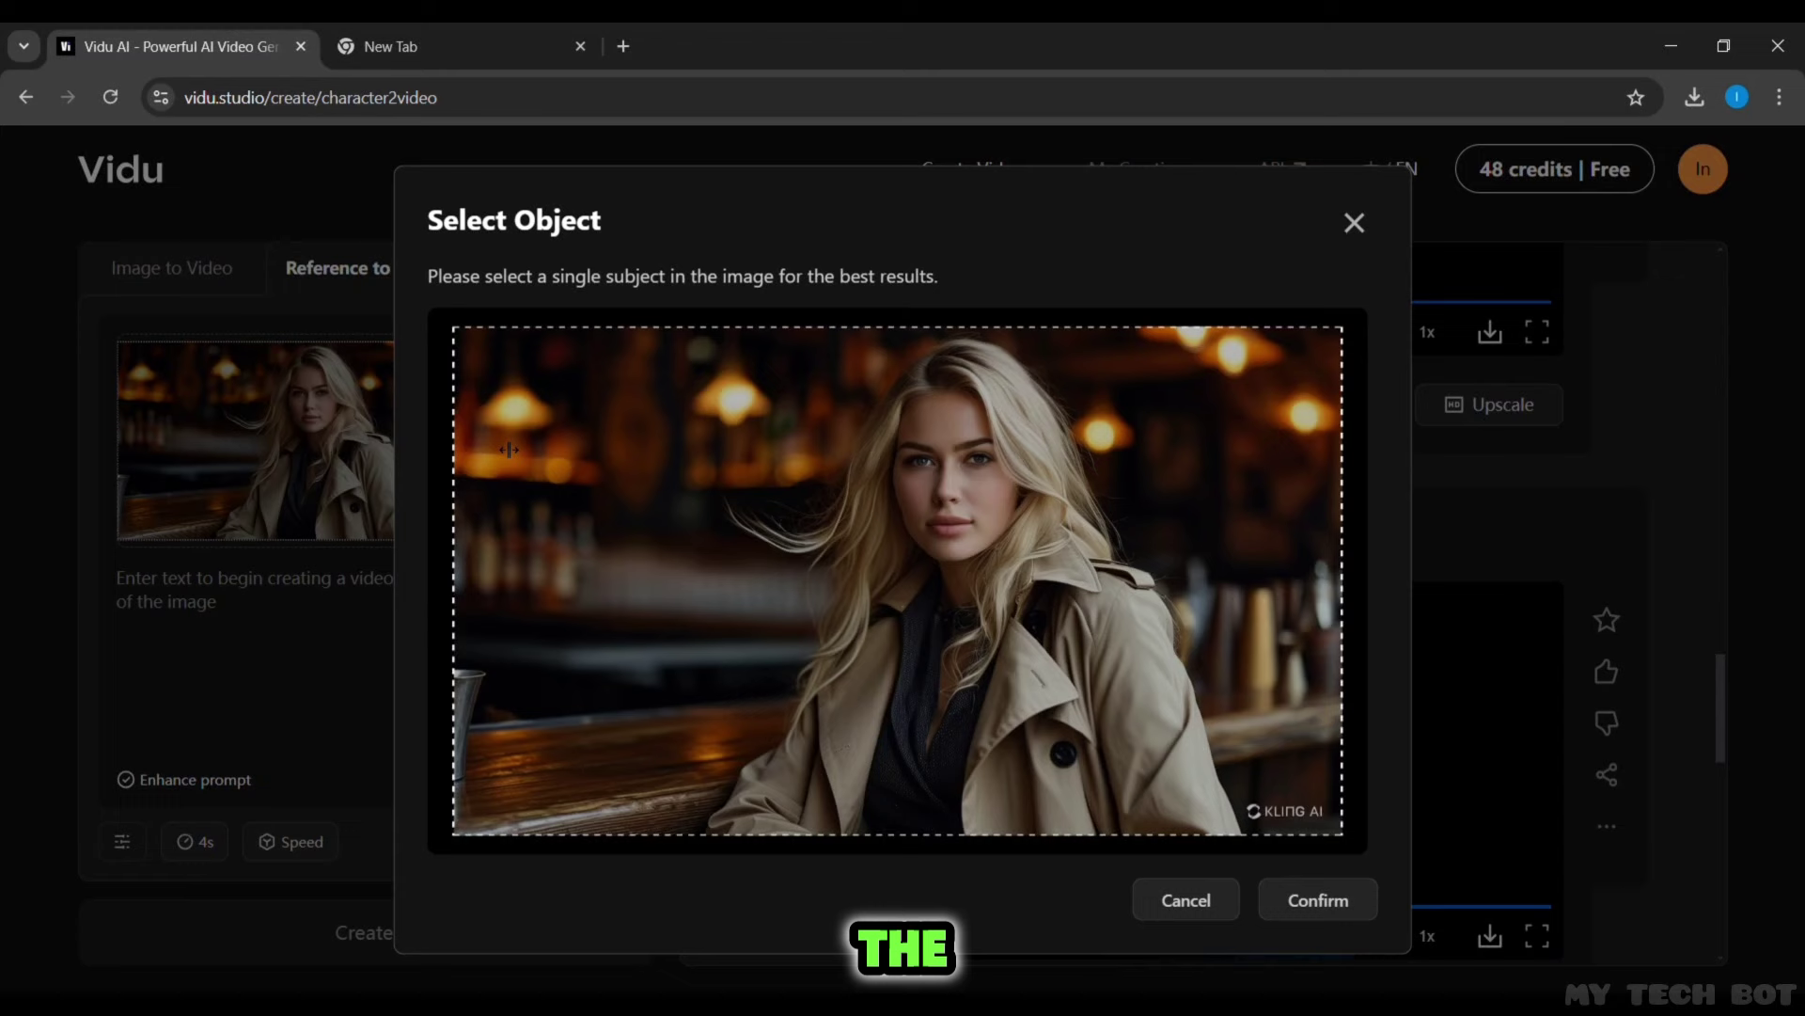
left_click_drag(1325, 580, 1260, 616)
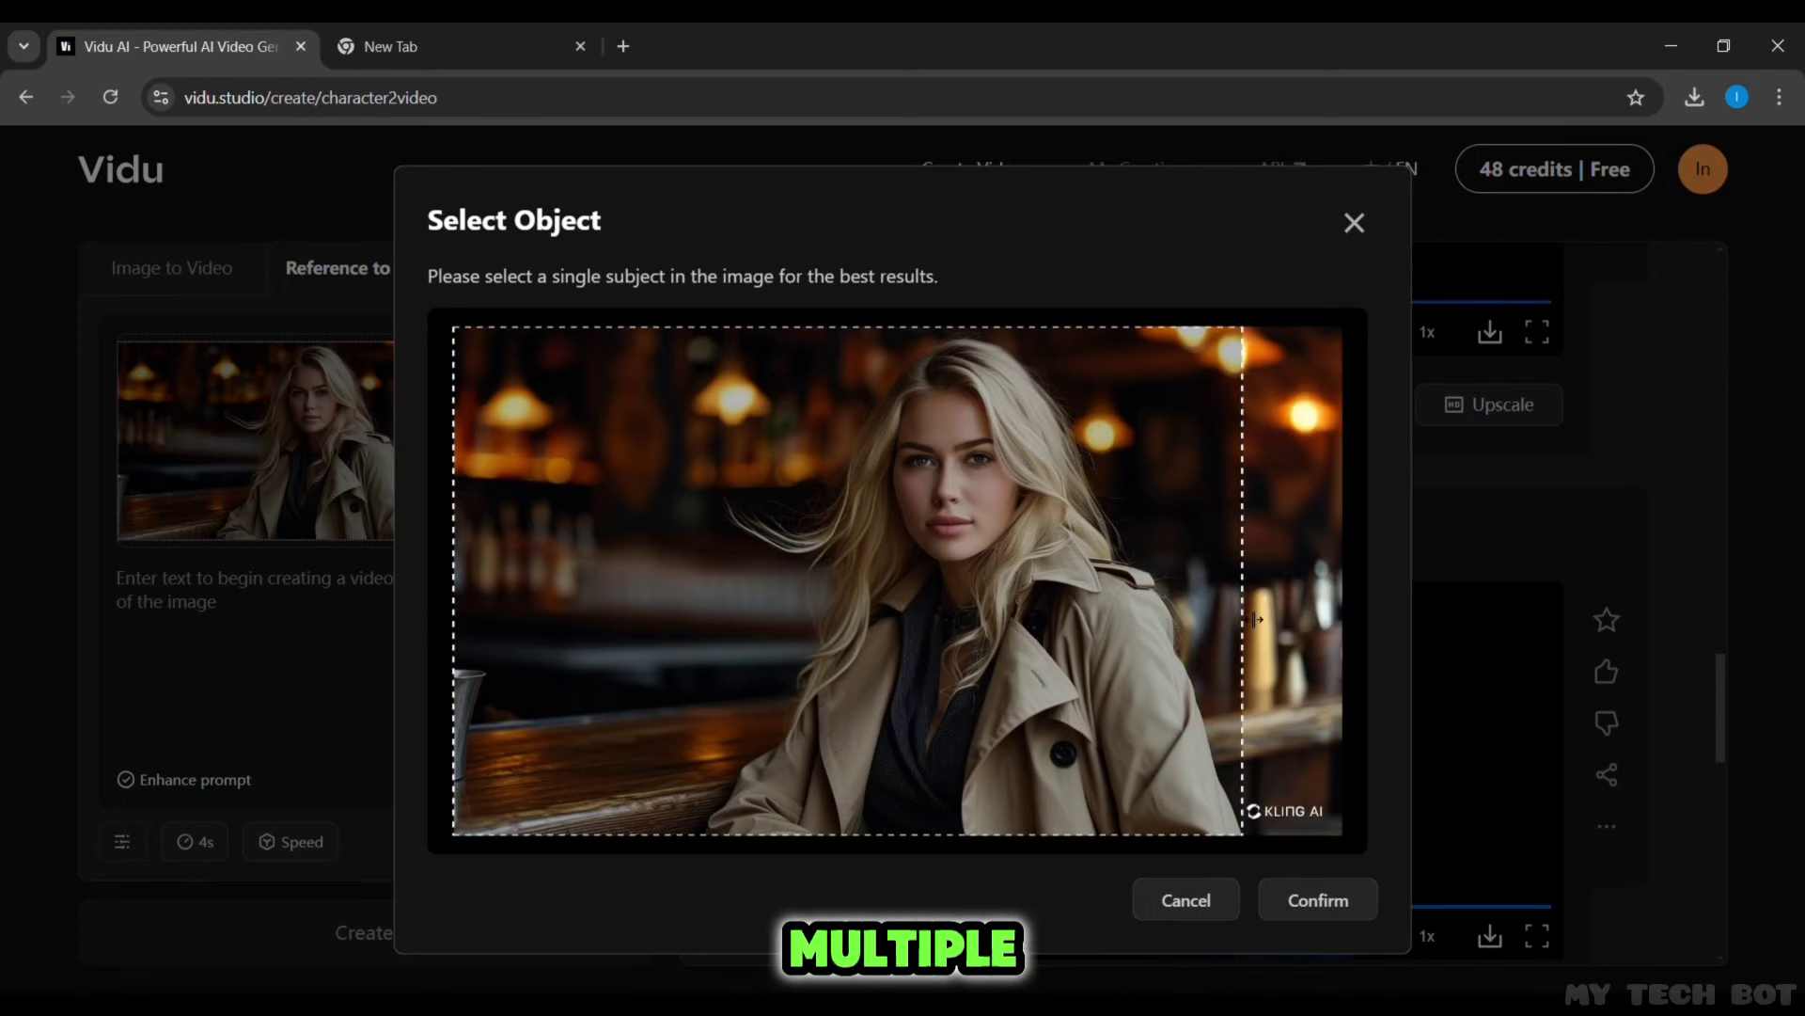
left_click_drag(454, 691, 667, 692)
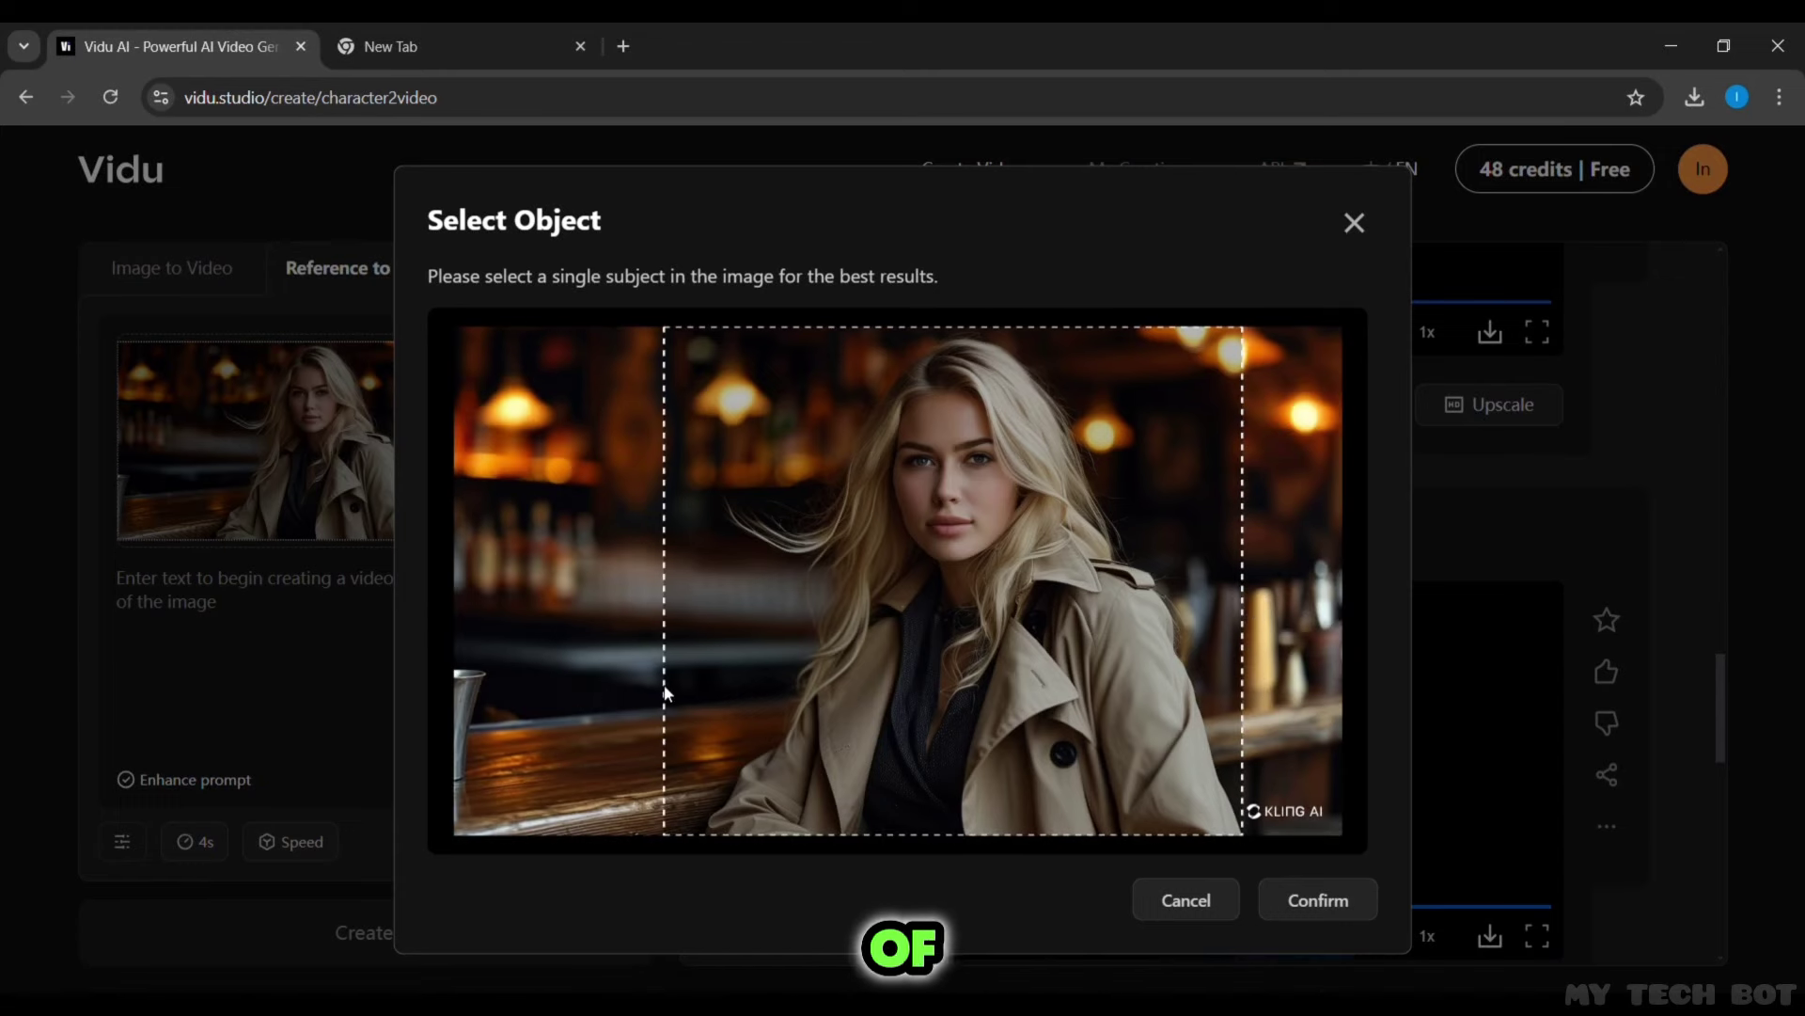
left_click(1317, 900)
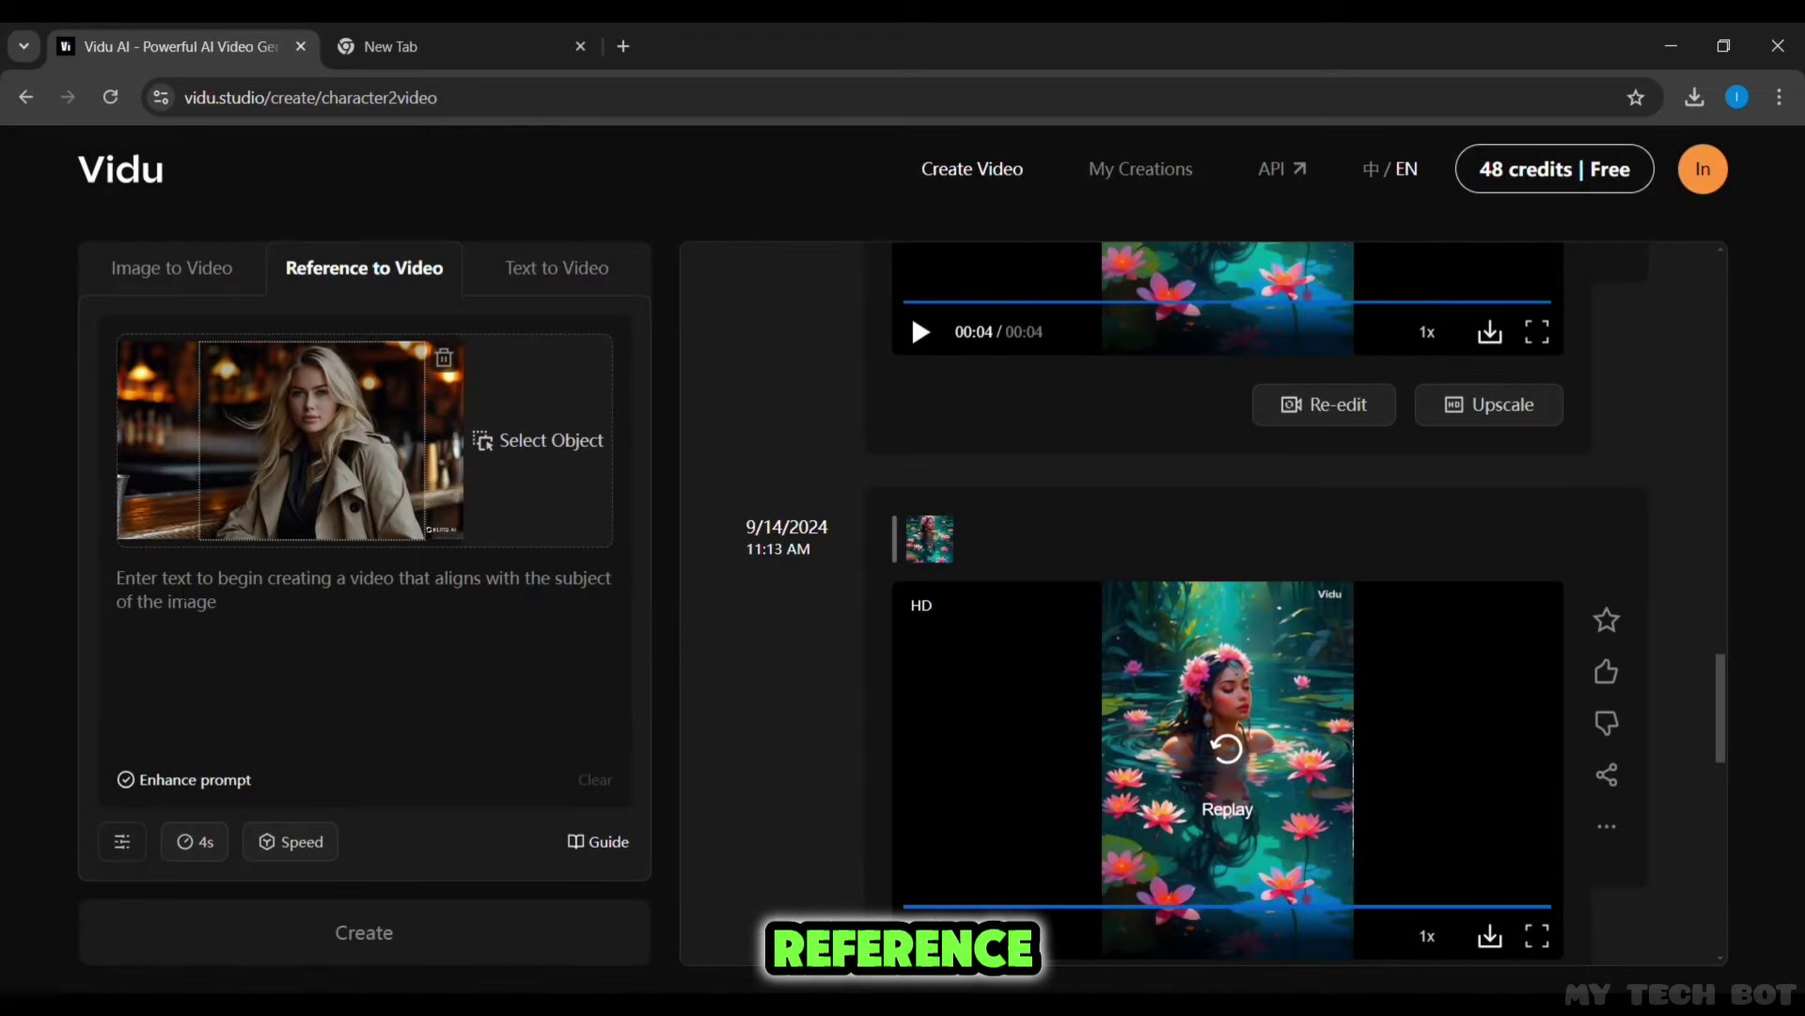
type("girl is playing guitar")
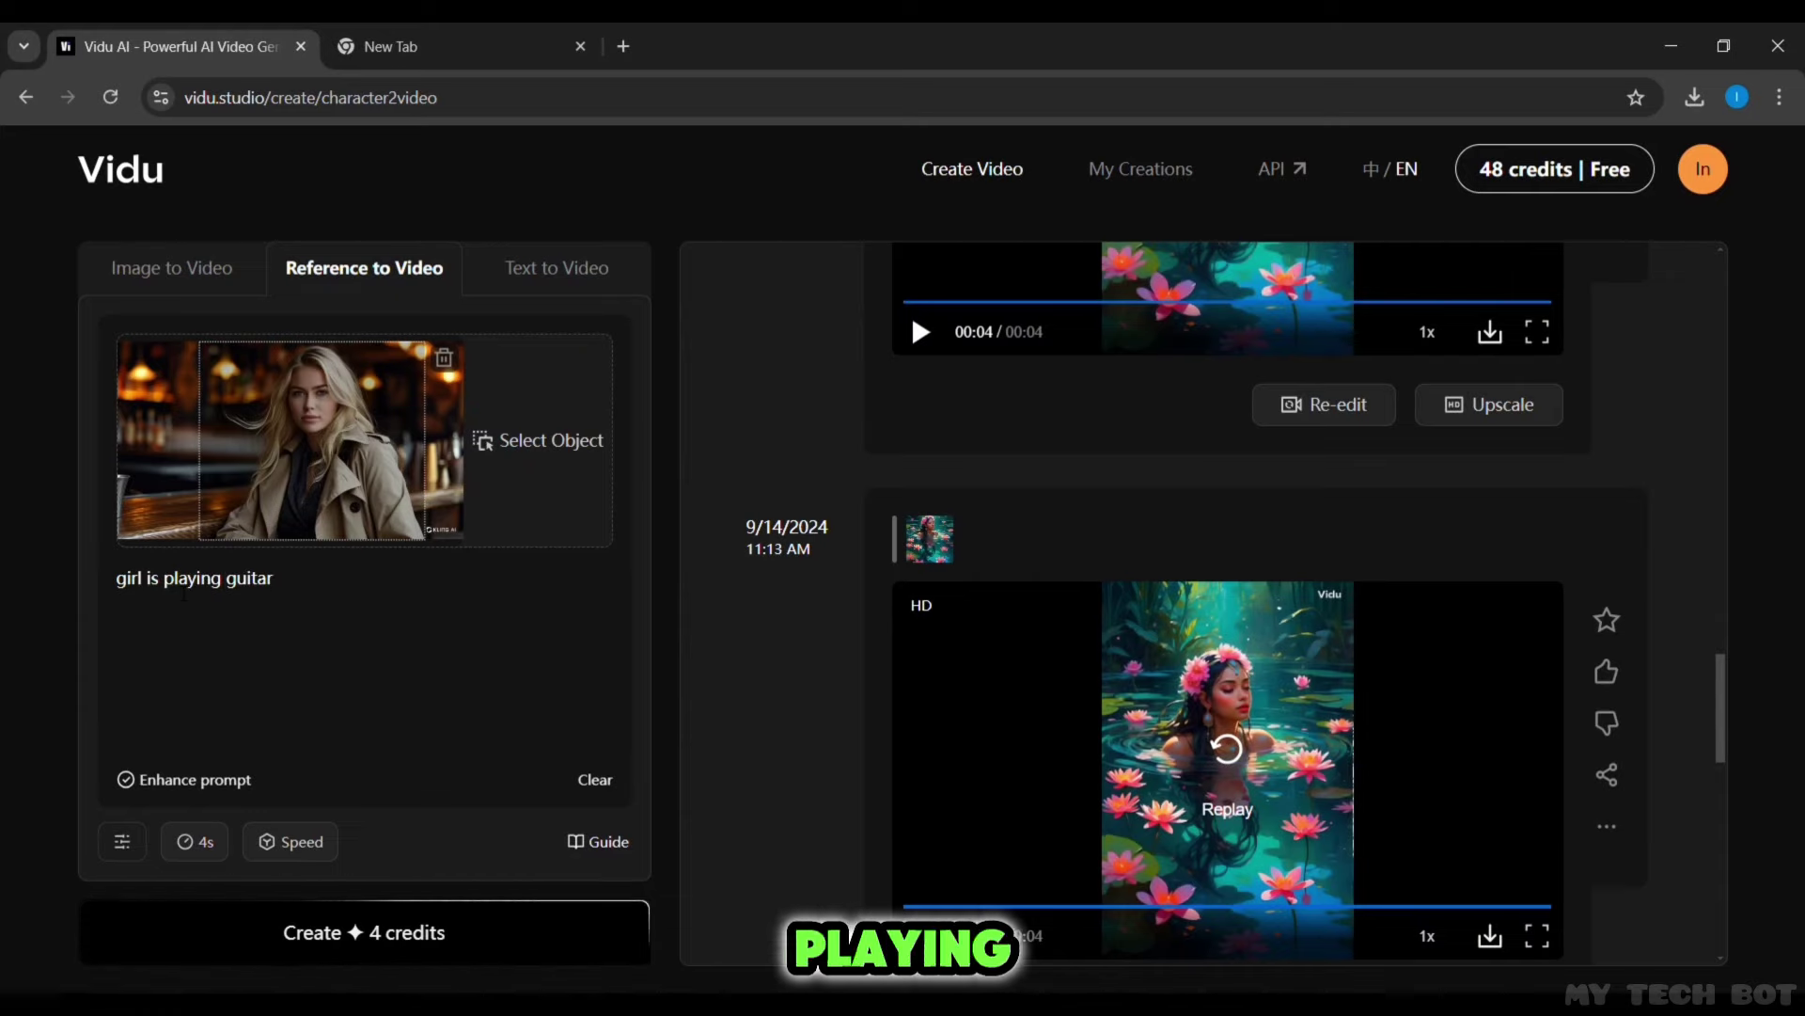
left_click(355, 932)
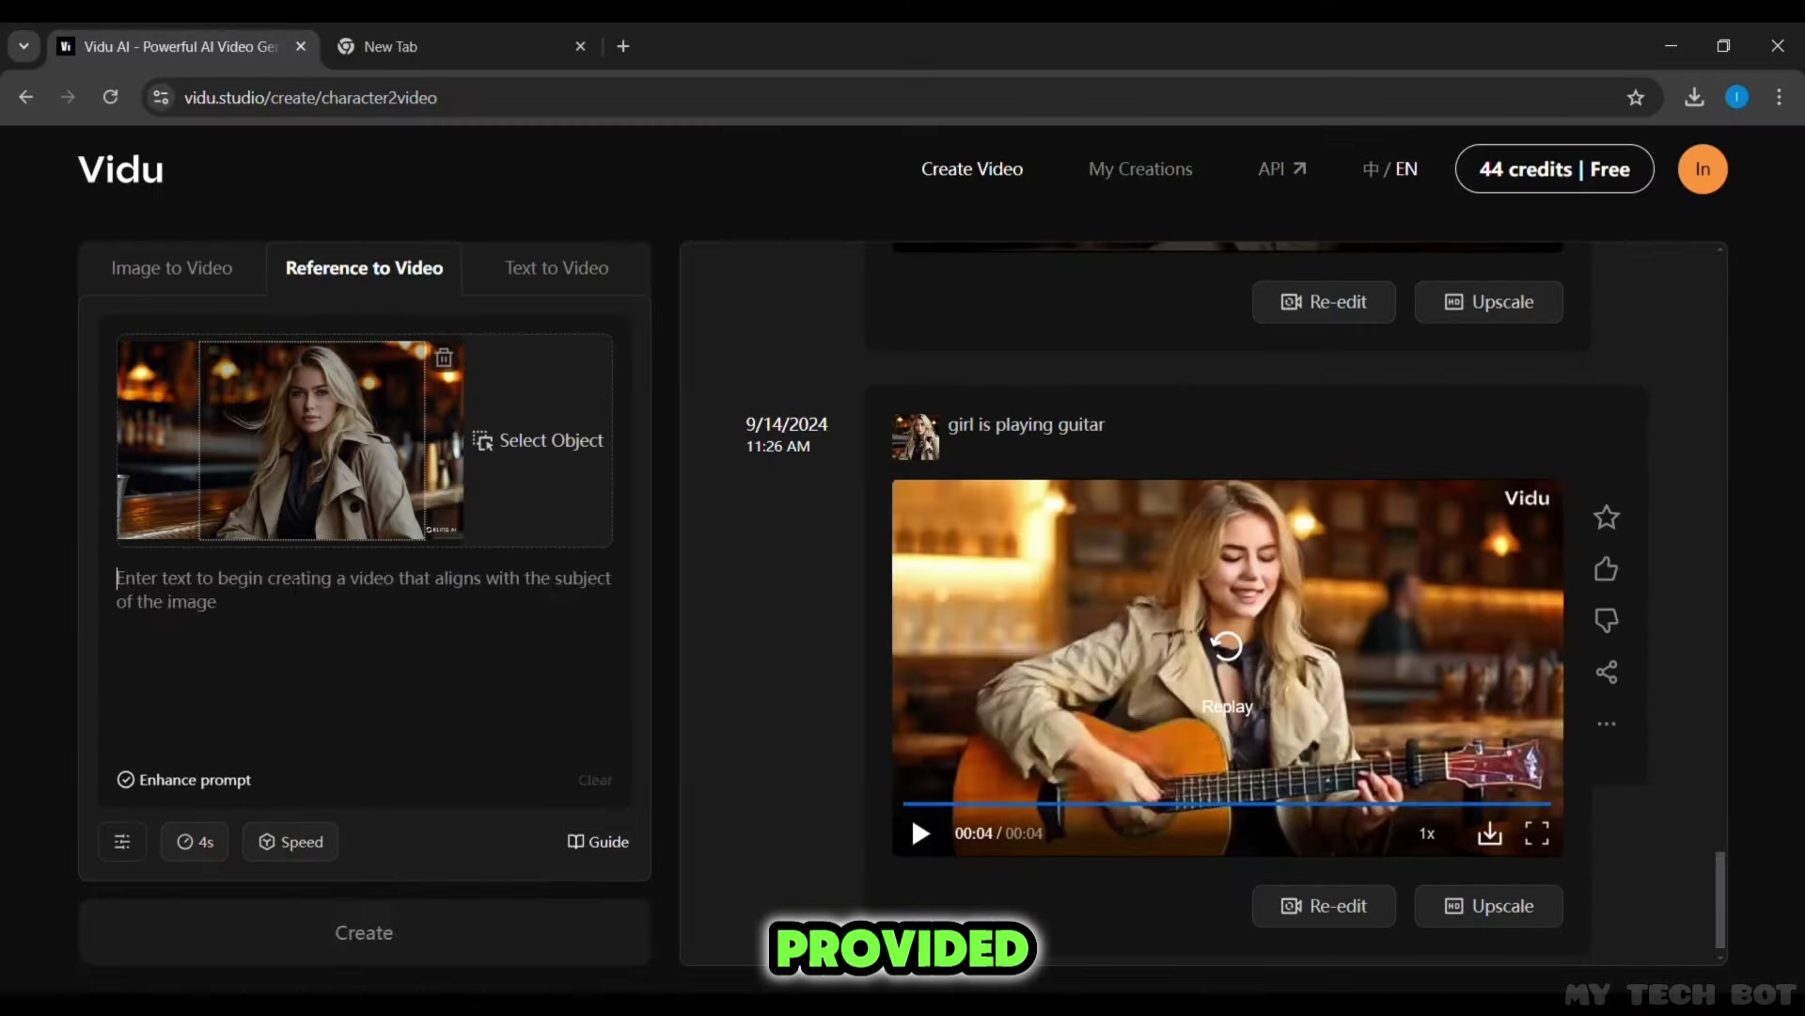
type("girl is drinking tea")
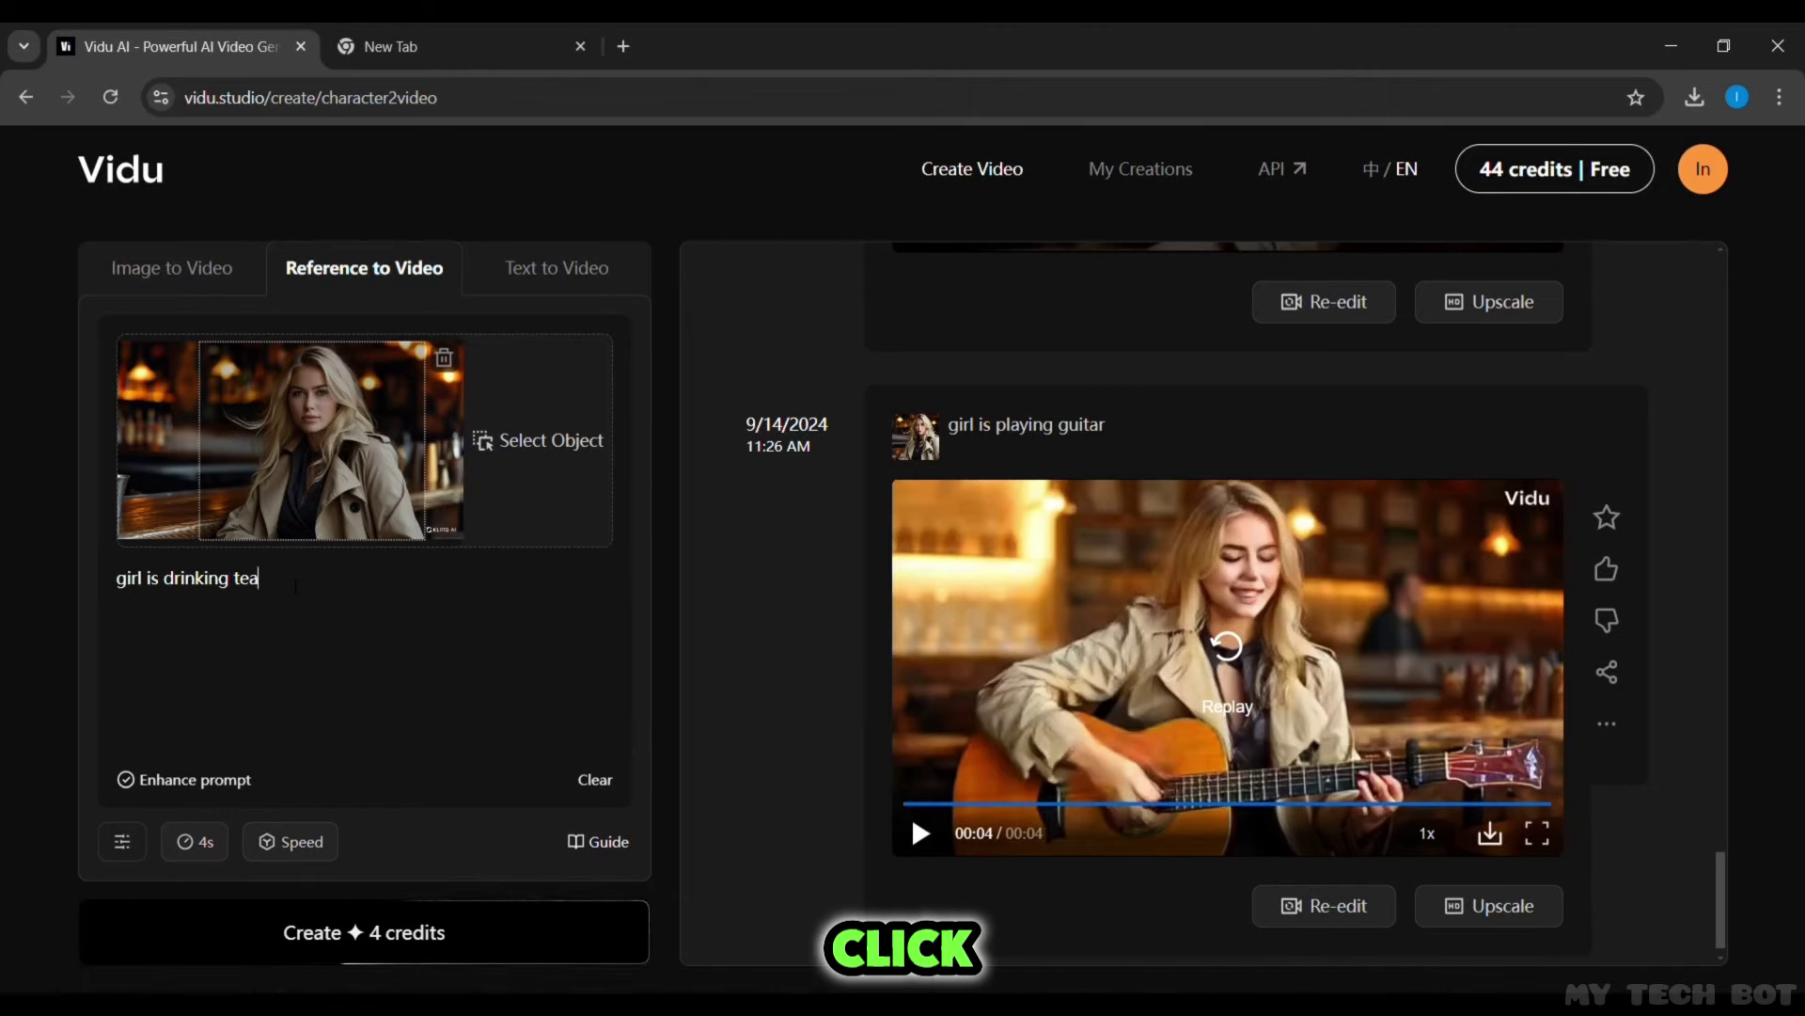
Generate the 'girl is drinking tea' video from the same reference image.
left_click(344, 945)
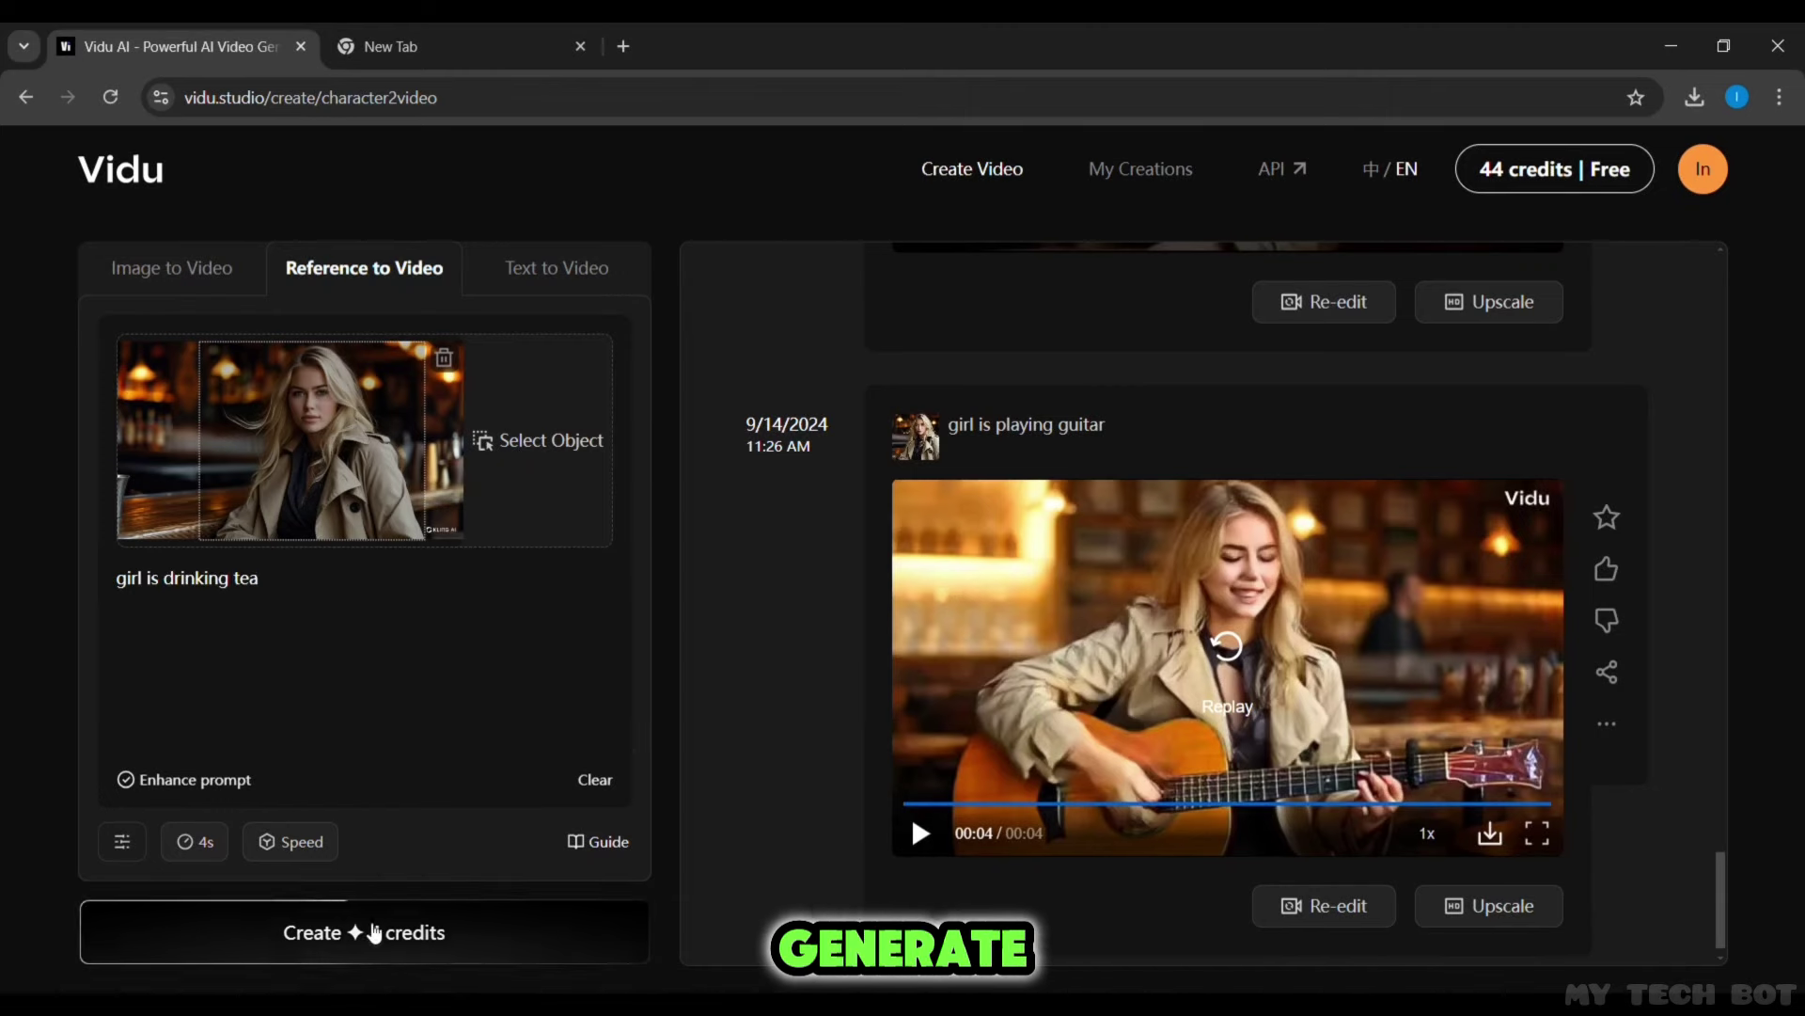